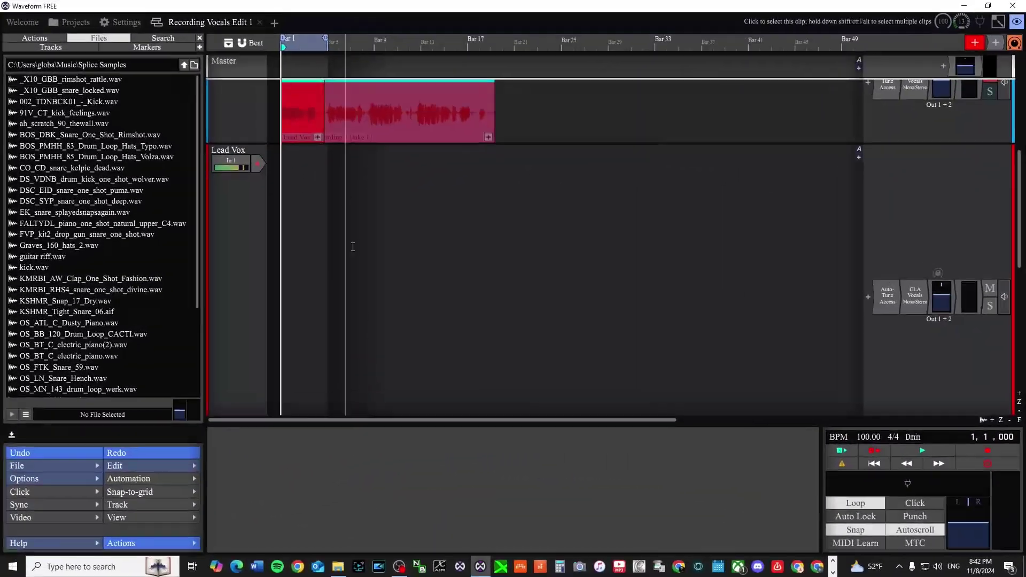
Step: Select the Lead Vox track and show its audio input choices, currently In 1
scroll(284, 167, "up", 5)
scroll(284, 168, "down", 1)
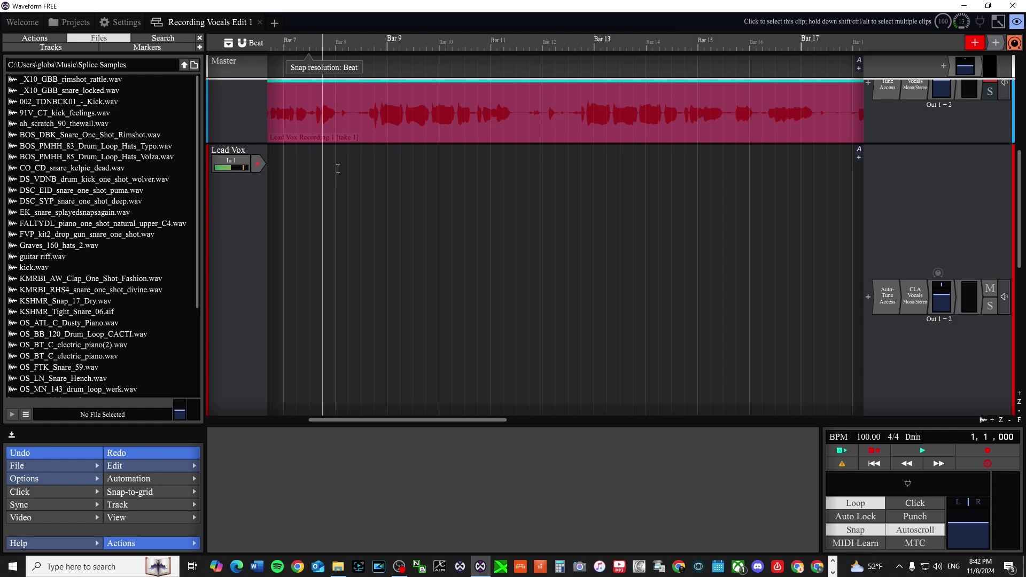
left_click(236, 153)
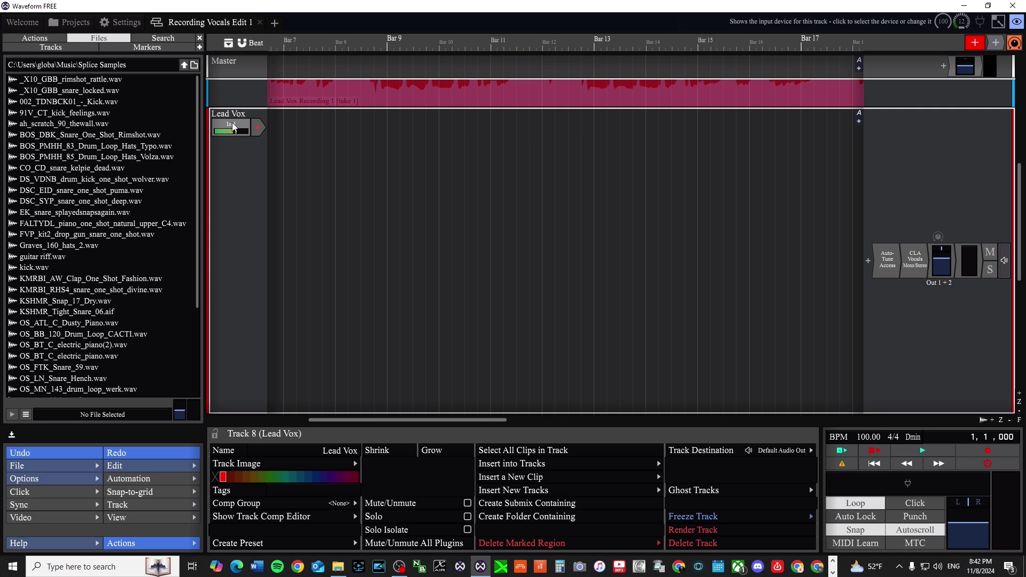
left_click(238, 123)
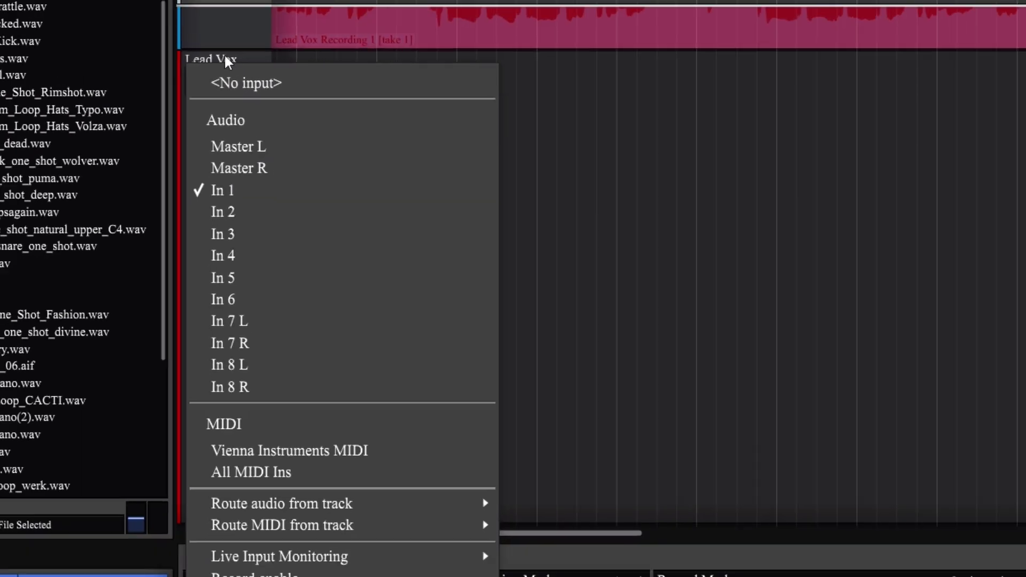
left_click(225, 56)
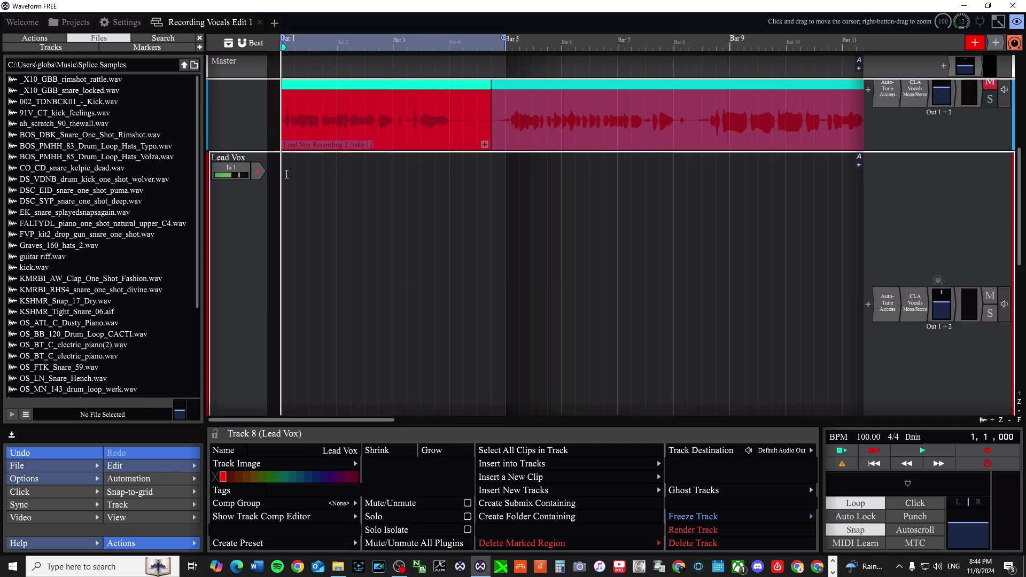
left_click(259, 171)
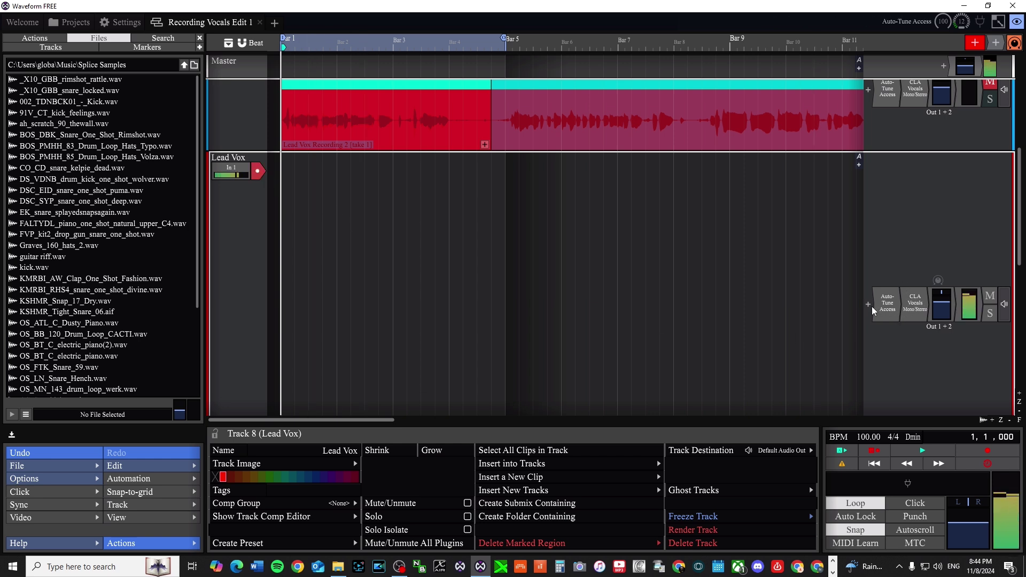
Step: Inspect the CLA Vocals and Auto-Tune Access (Key D, Minor) plugin windows on Lead Vox, closing each
double_click(917, 300)
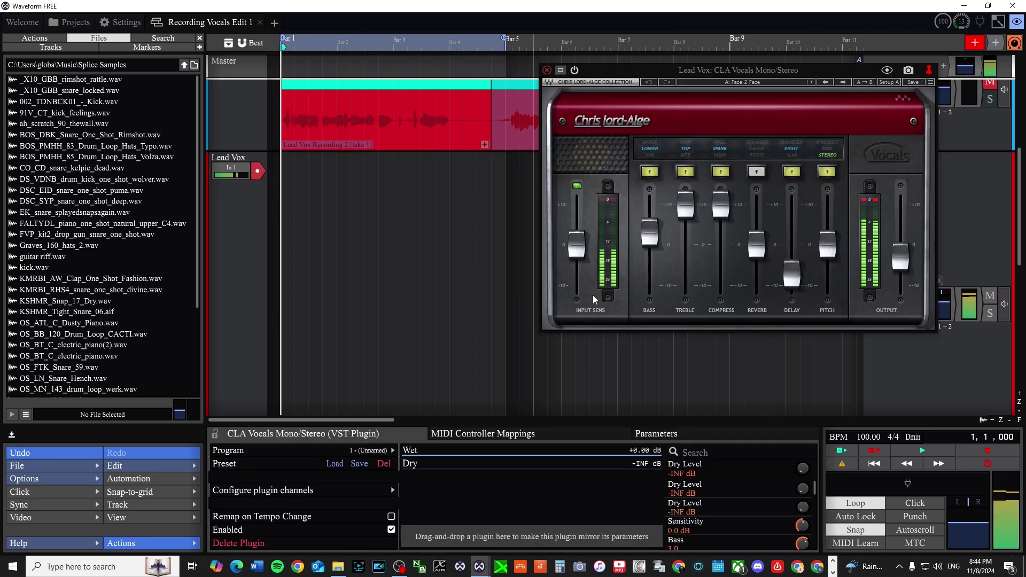
left_click(547, 70)
double_click(887, 307)
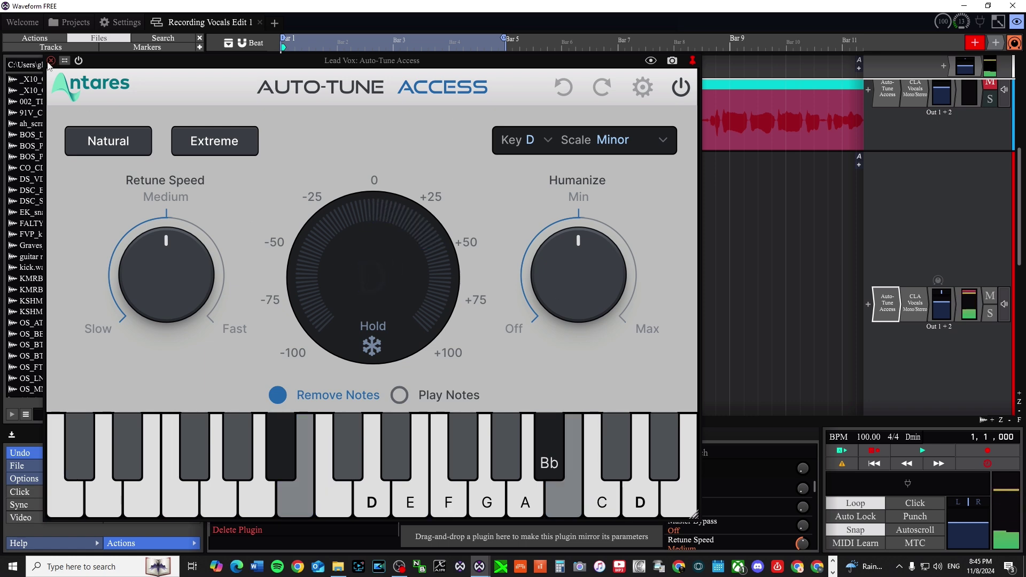
key("Escape")
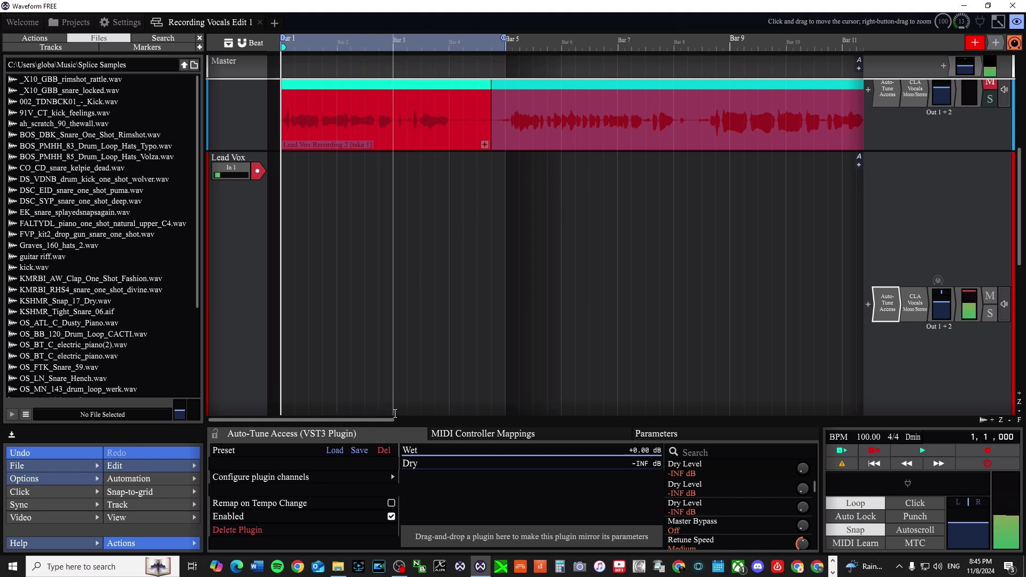
Step: Toggle In 1 input monitoring Off and back to Auto, keeping the loop end at bar 5
left_click(235, 172)
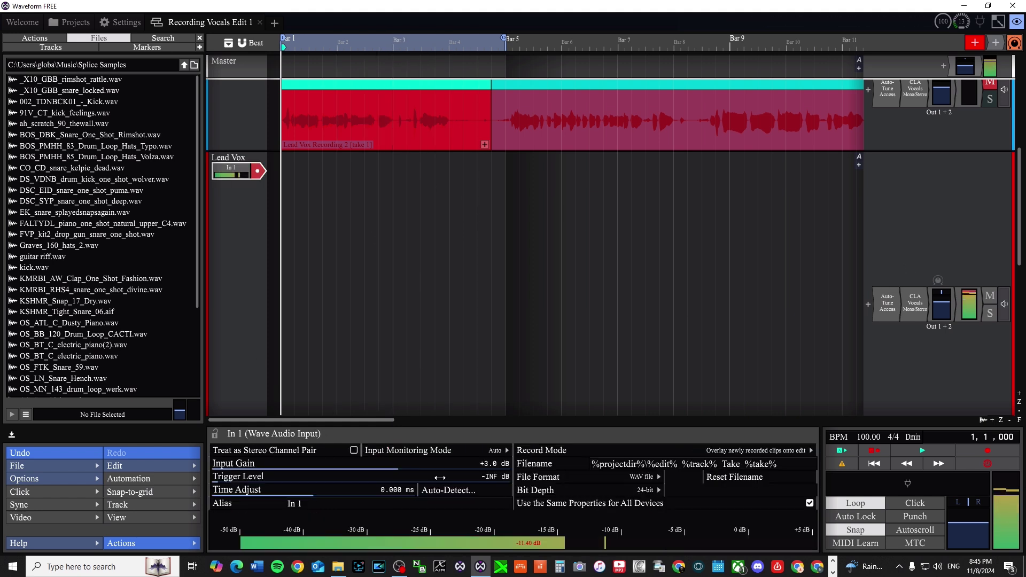
left_click(505, 450)
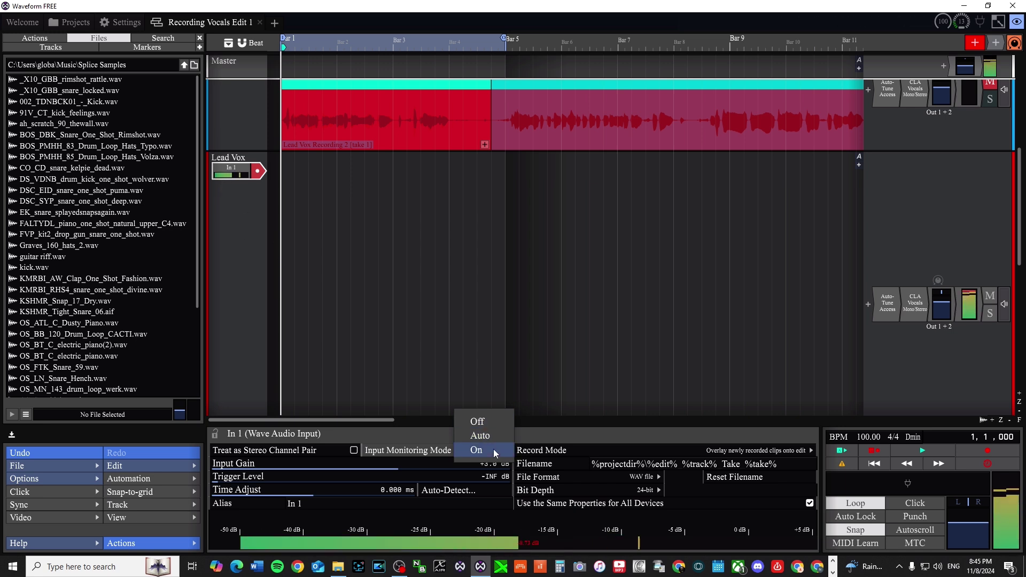
left_click(482, 420)
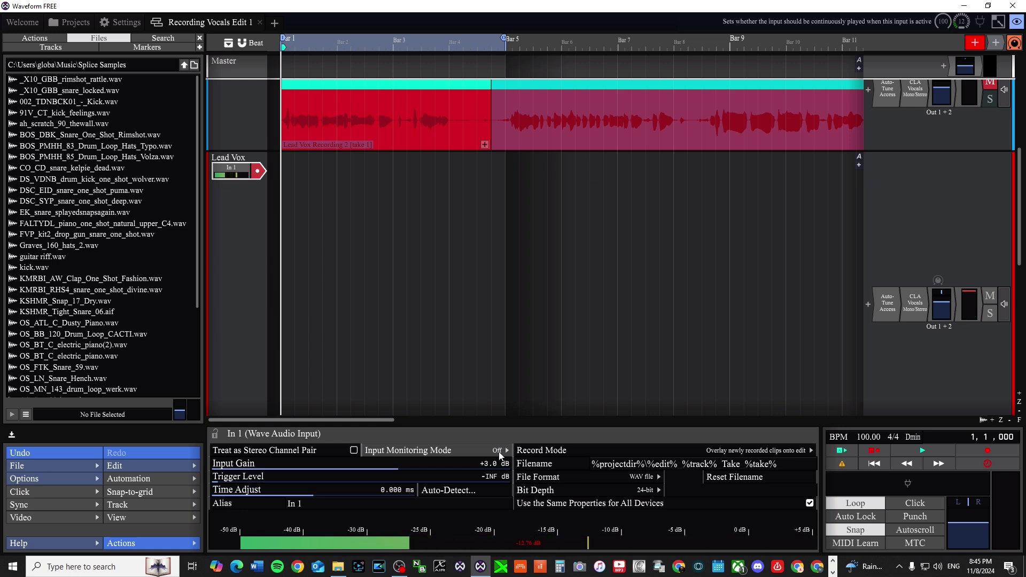
left_click(504, 450)
left_click(480, 435)
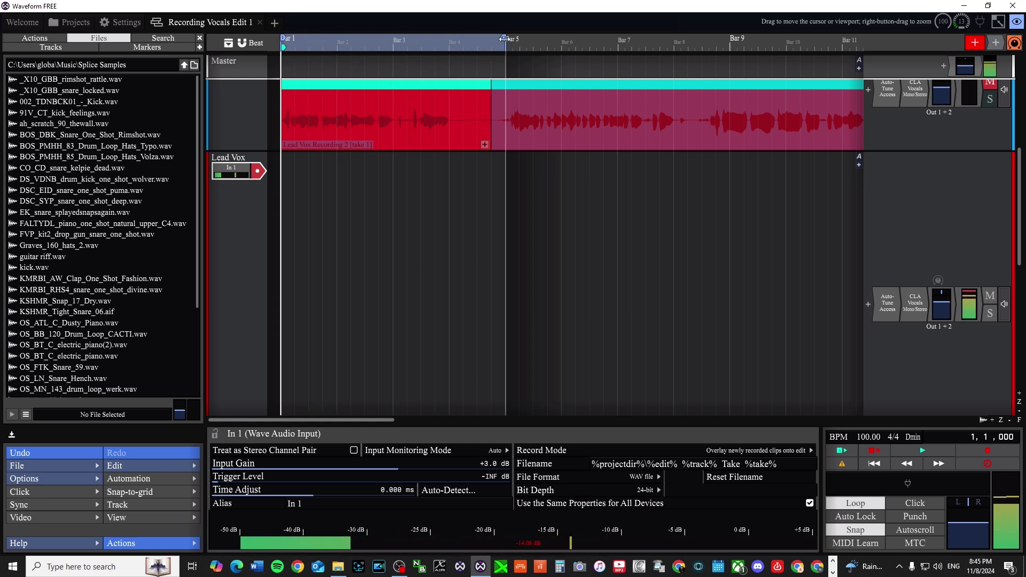
mouse_move(504, 38)
left_mouse_down()
mouse_move(796, 51)
mouse_move(496, 64)
mouse_move(489, 42)
left_mouse_up()
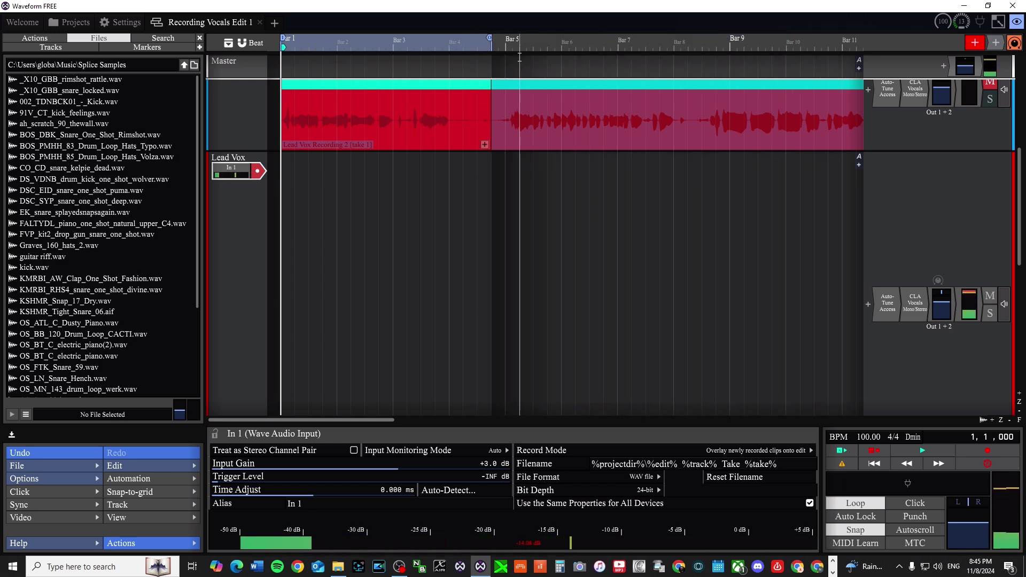
left_click_drag(490, 37, 503, 39)
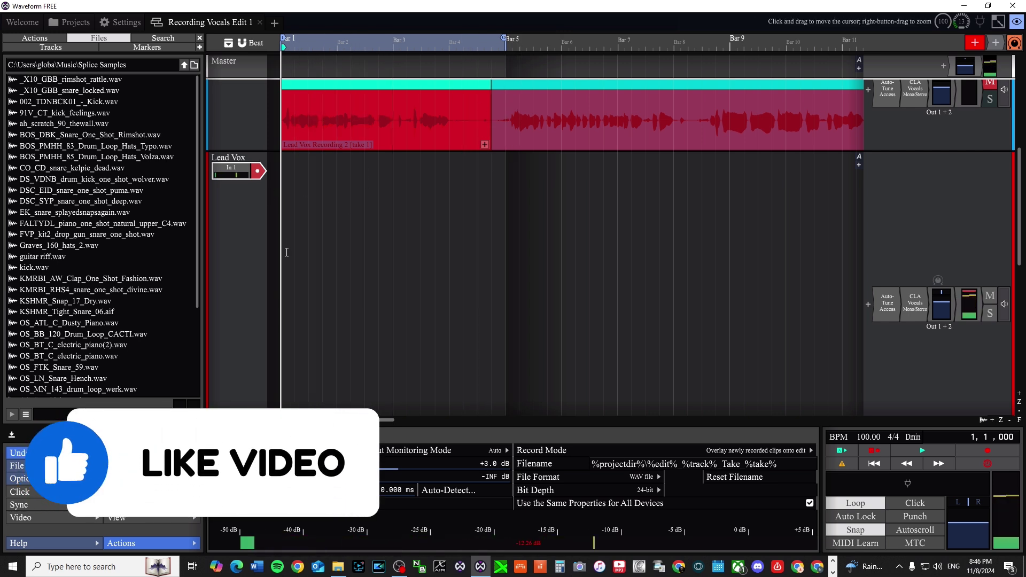
Step: Record a vocal take on the armed Lead Vox track across looped bars 1–5
key("r")
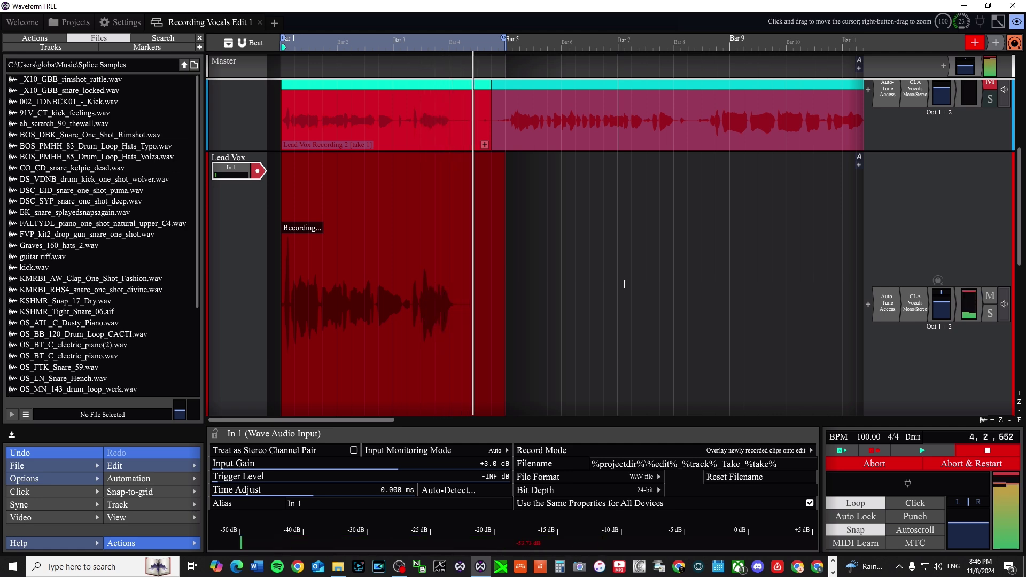
key("space")
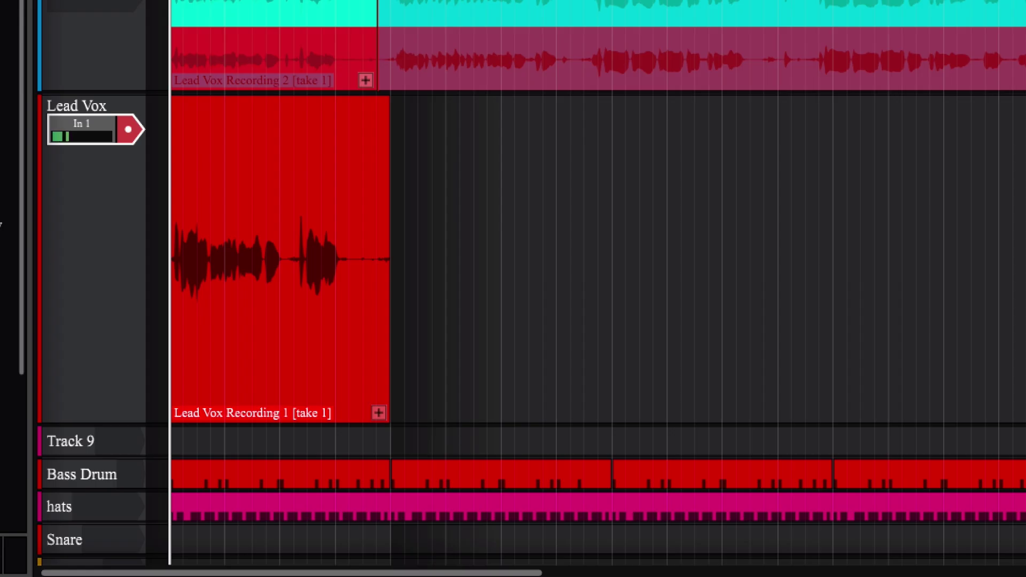
Step: Show both recorded takes of the Lead Vox clip as separate lanes
left_click(378, 412)
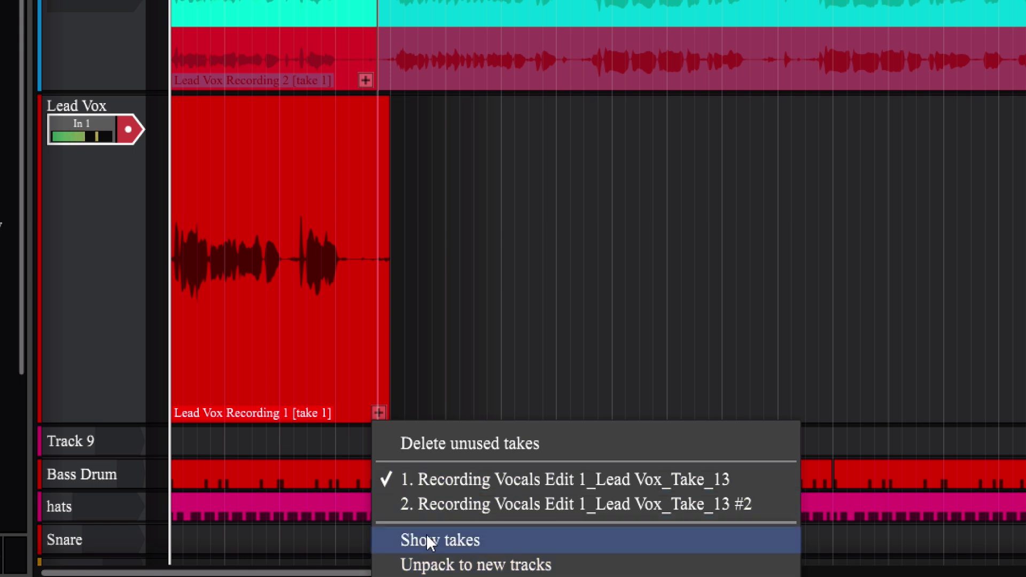
left_click(472, 540)
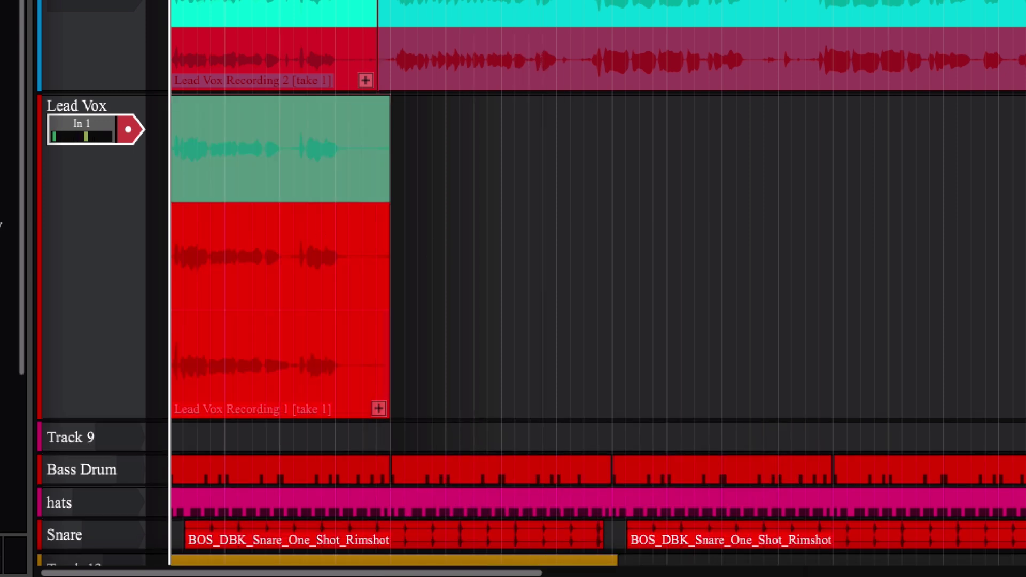
Step: Audition the takes during playback, switching the active take to take 2, then back to take 1
scroll(256, 422, "up", 5)
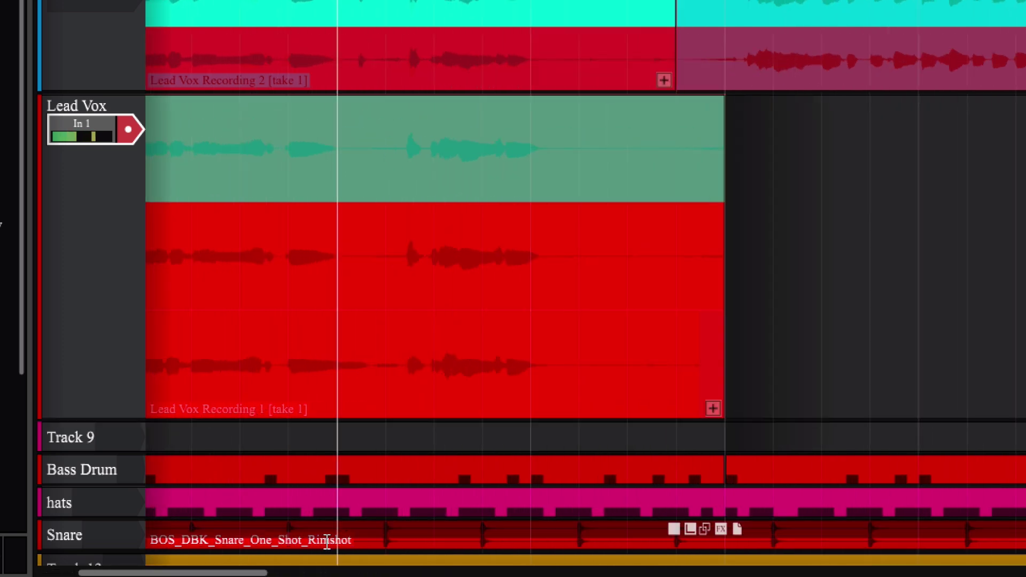
left_click_drag(238, 574, 201, 574)
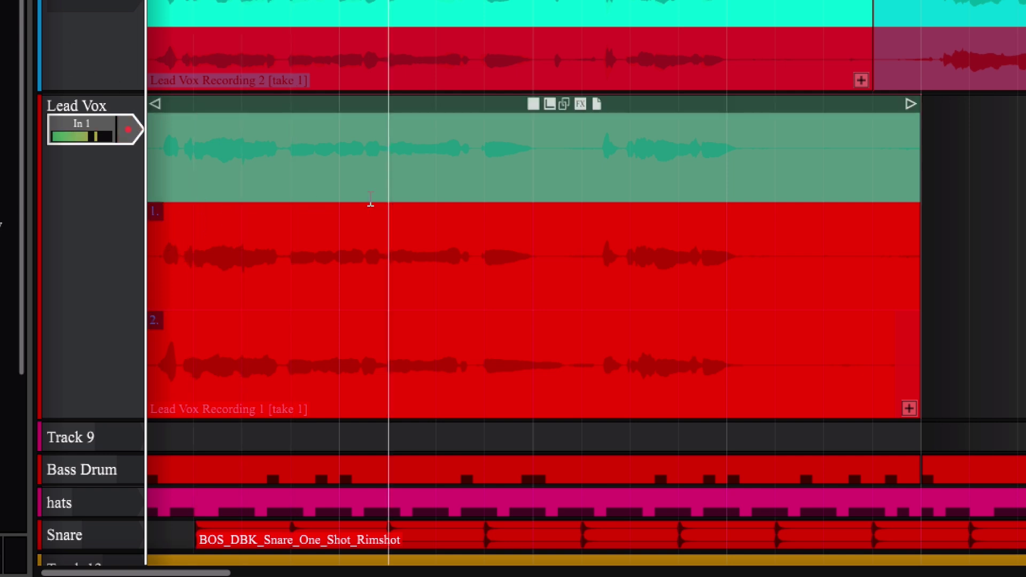
key("space")
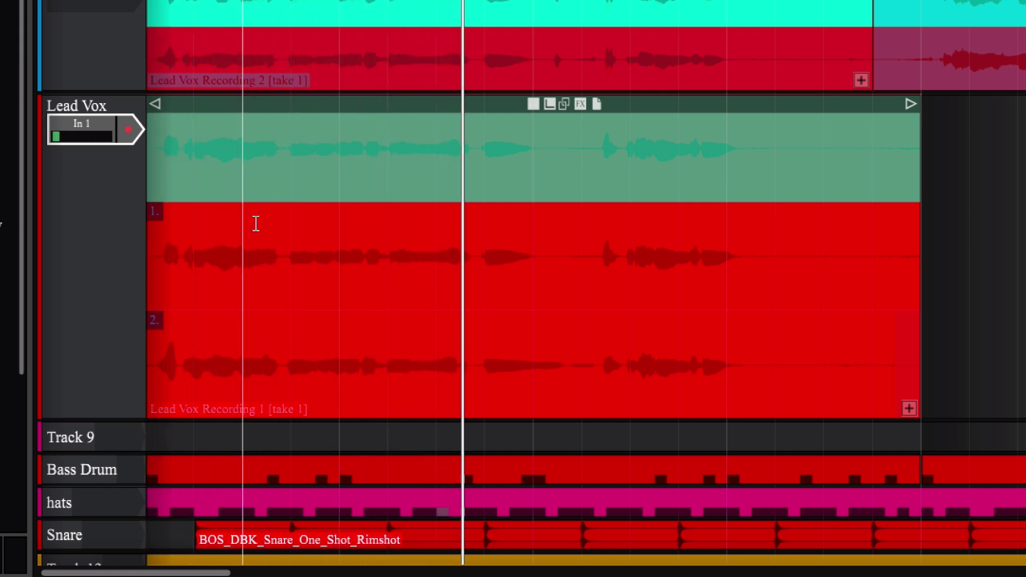
left_click(209, 353)
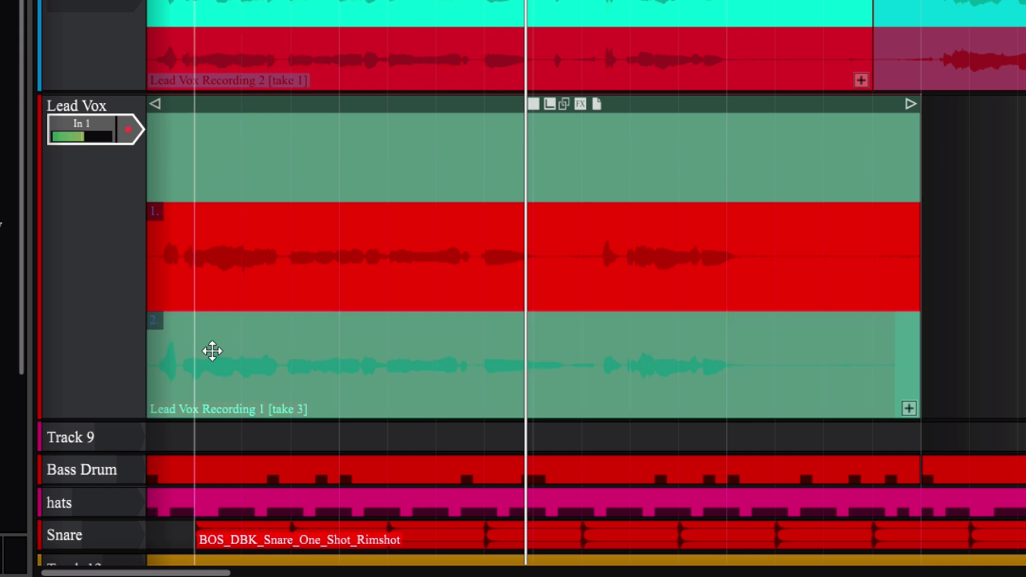
key("space")
key("space")
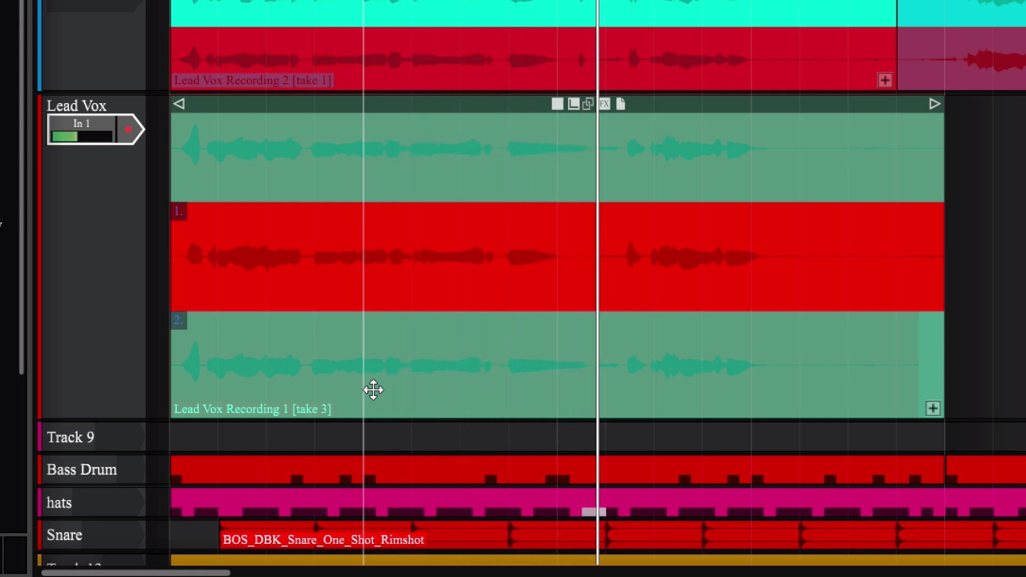
key("space")
left_click(223, 231)
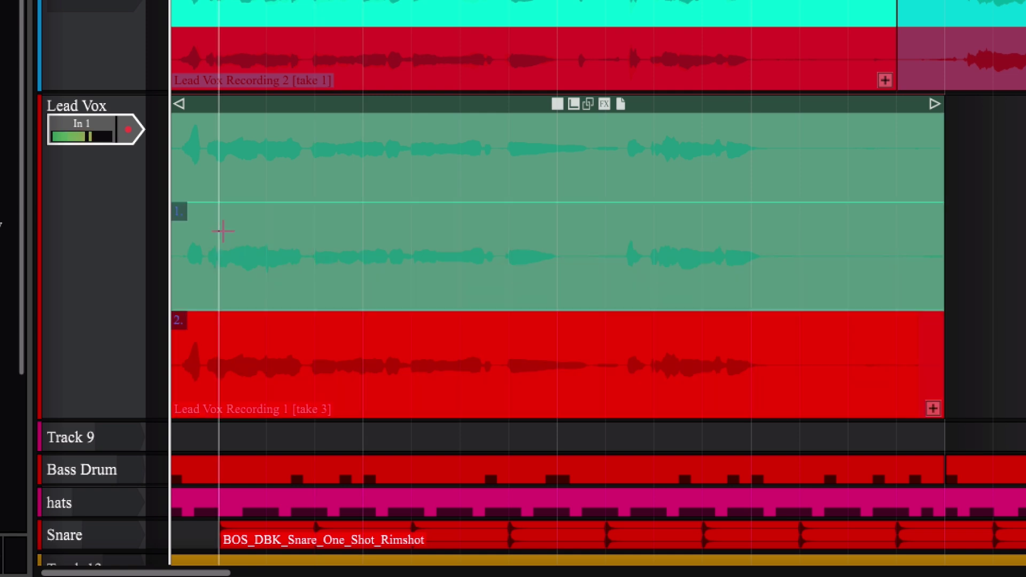
key("space")
key("space")
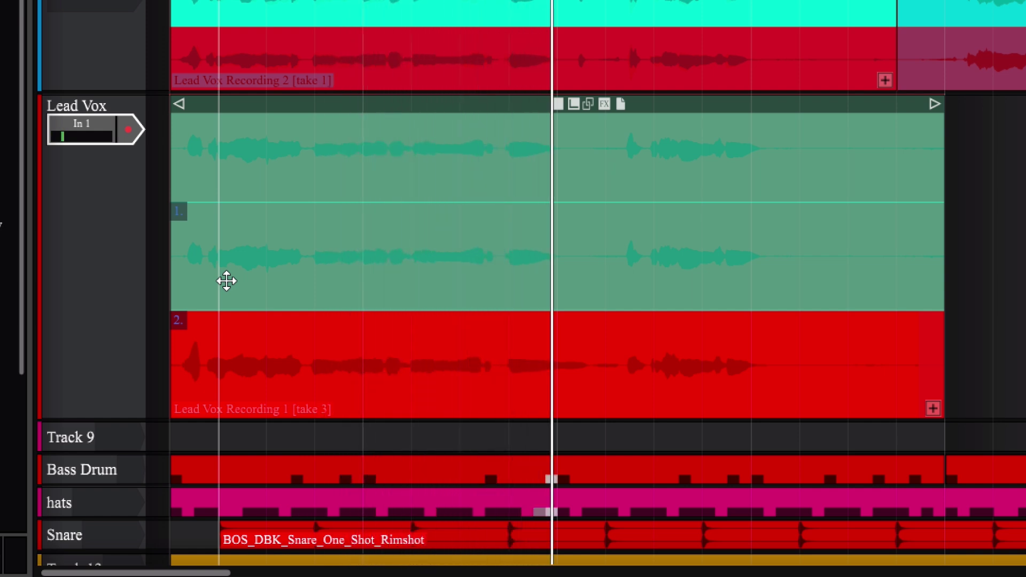
Step: Set a split point and comp the first section of take 1 into the comp
left_click(557, 324)
left_click(606, 242)
key("space")
left_click(558, 262)
left_click(561, 148)
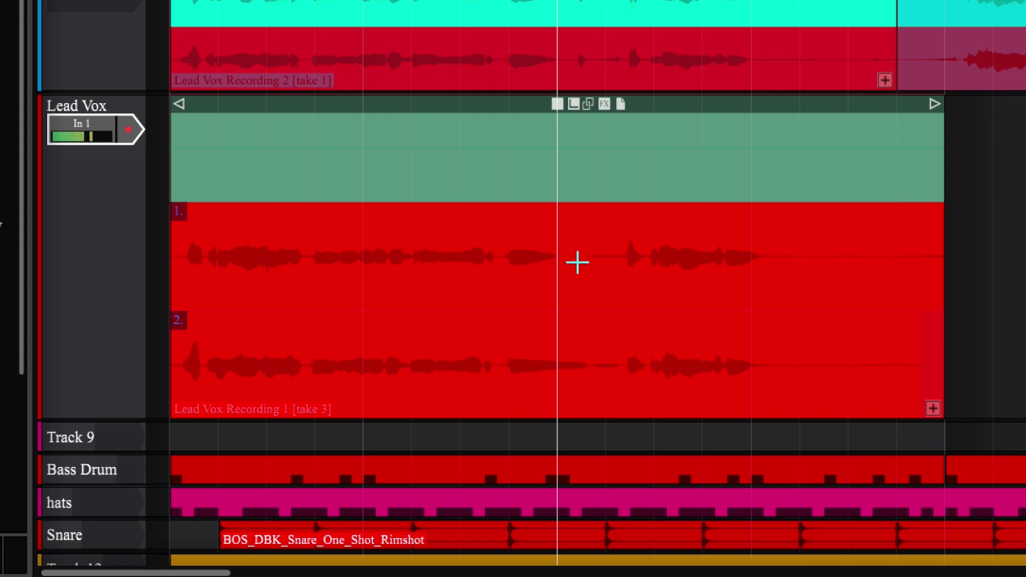
left_click_drag(577, 262, 140, 266)
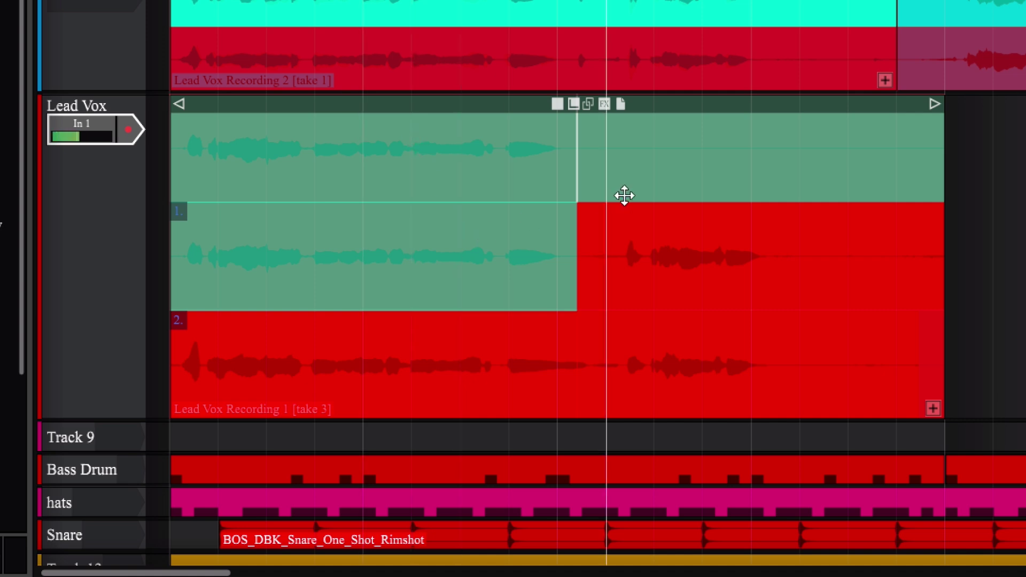
Step: Extend take 1 to a bar line and comp the bottom take in for the second half
left_click(598, 390)
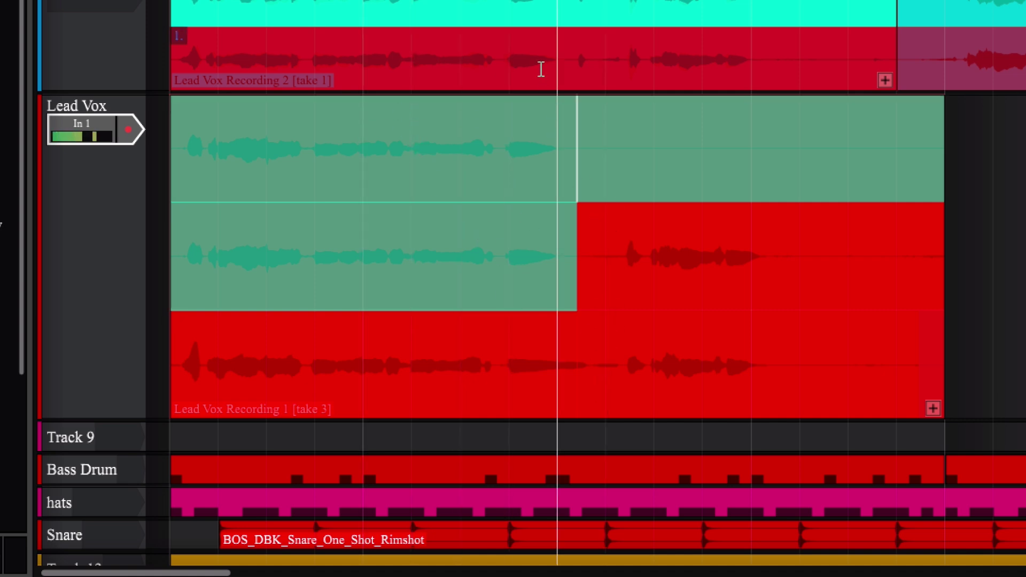
left_click(598, 218)
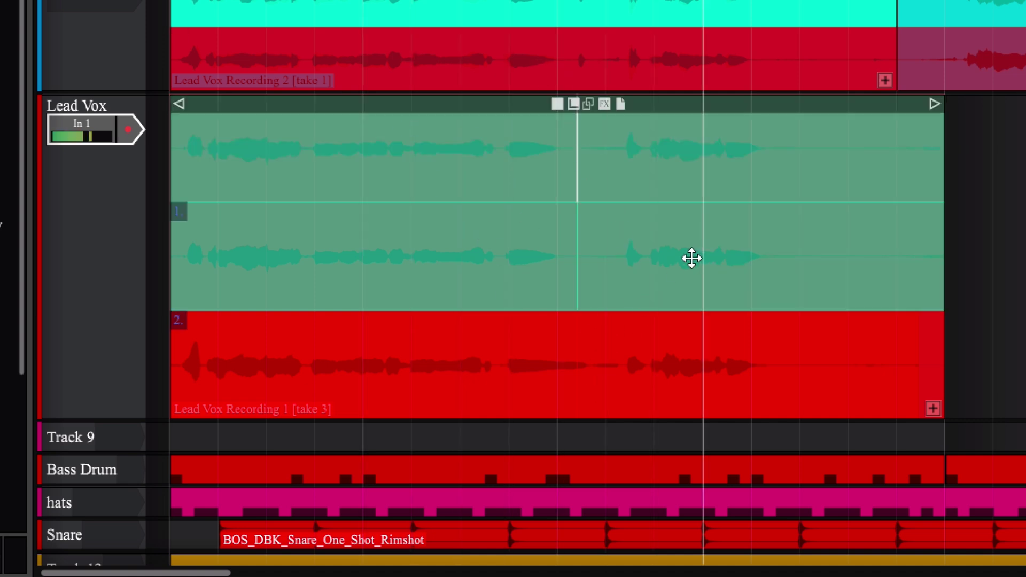
key("space")
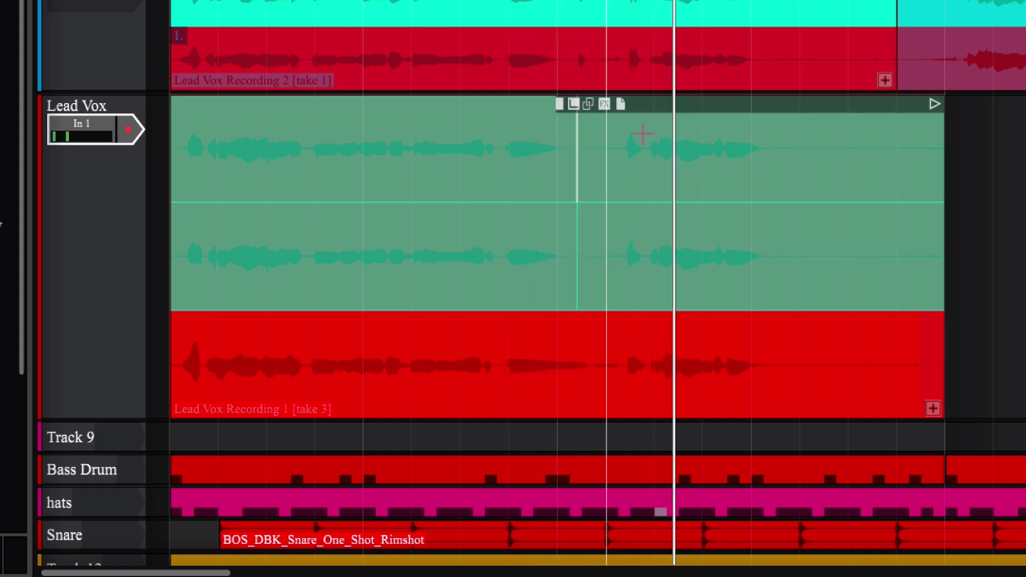
left_click(651, 332)
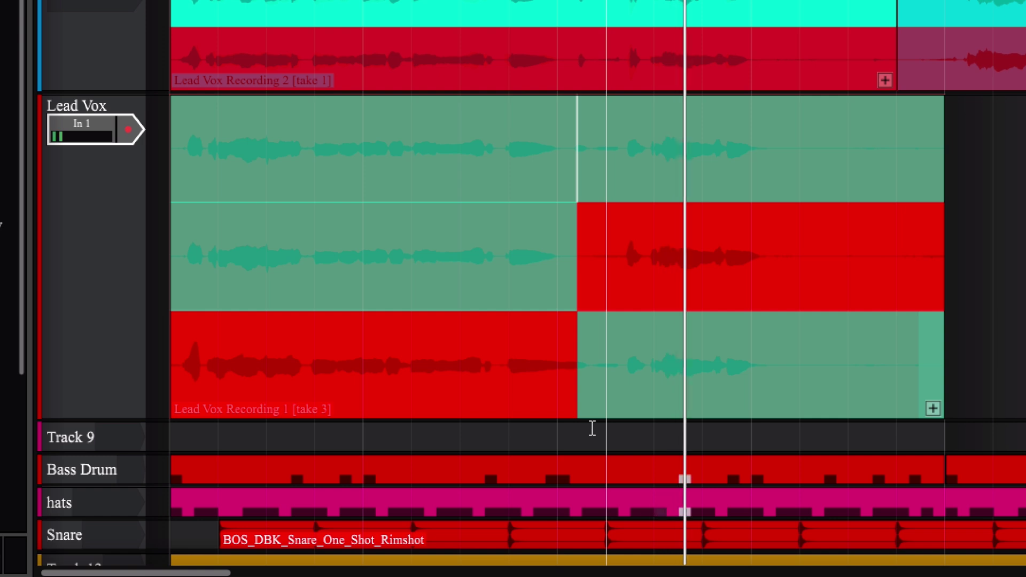
key("space")
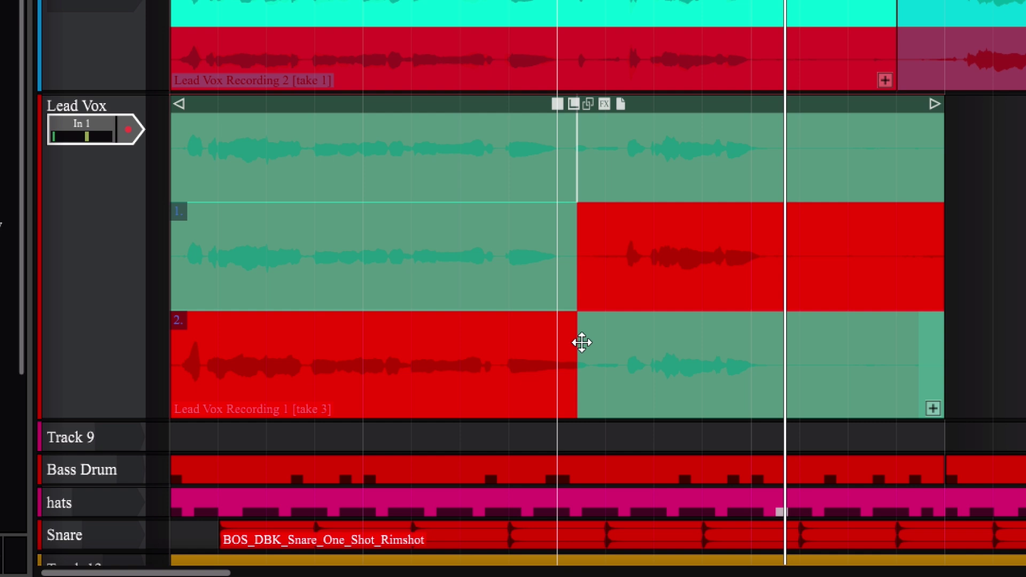
Step: Shift the take switch point slightly later and audition the two-take comp
left_click_drag(580, 363, 608, 362)
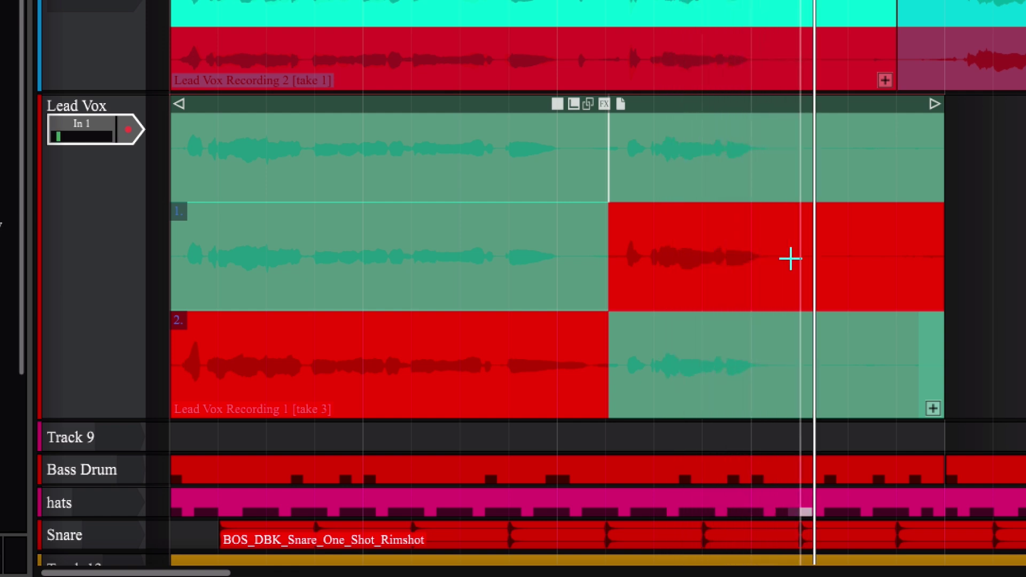
key("space")
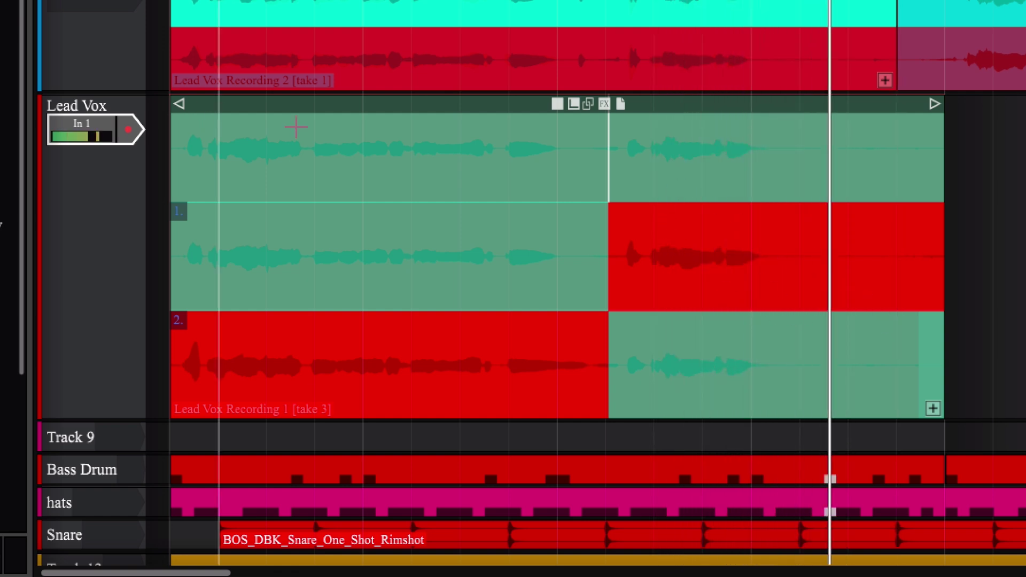
left_click(782, 257)
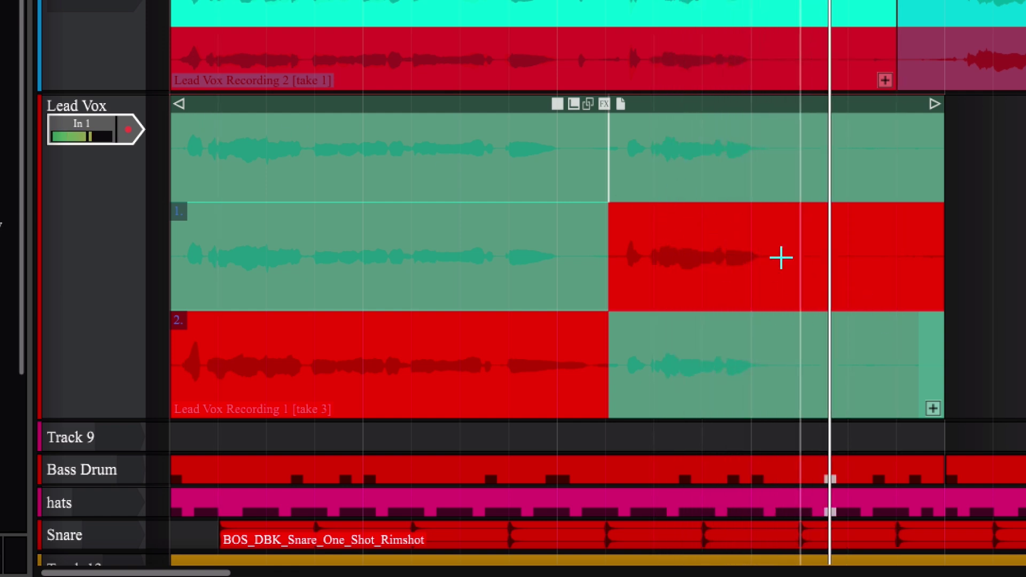
left_click(932, 408)
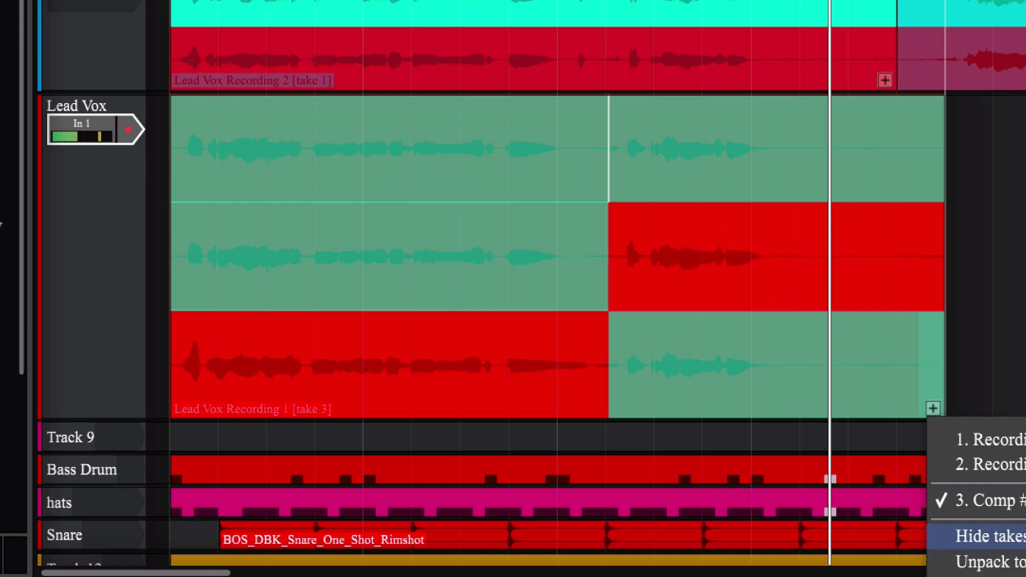
Step: Hide the take lanes to leave a single comp clip, then play from the song start
left_click(1021, 539)
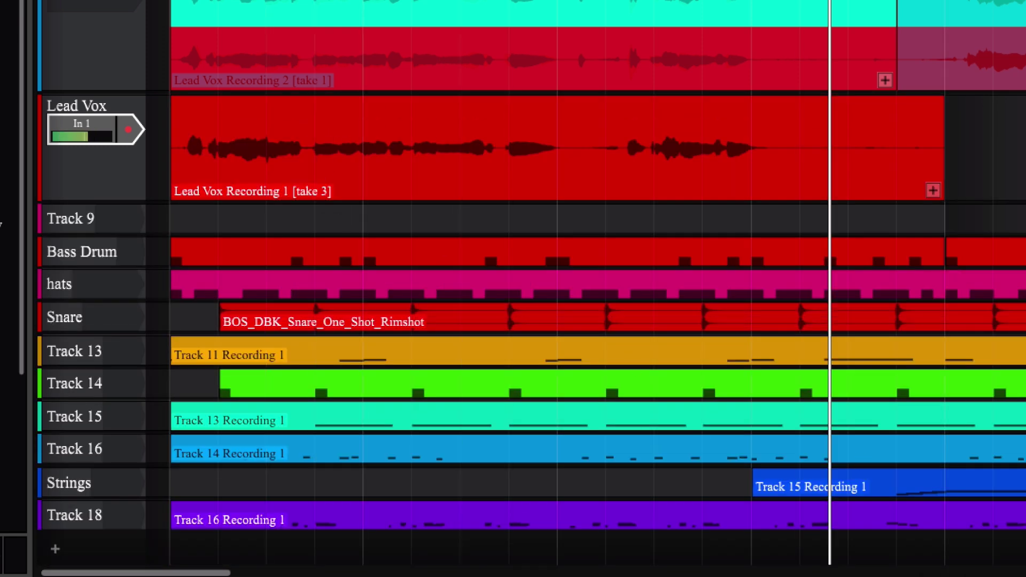
mouse_move(662, 113)
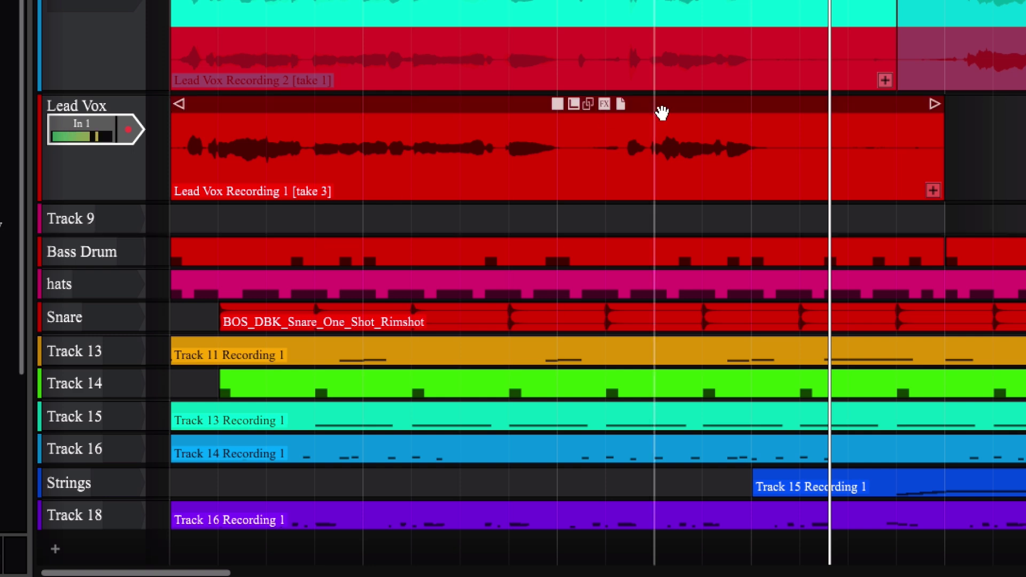
mouse_move(459, 367)
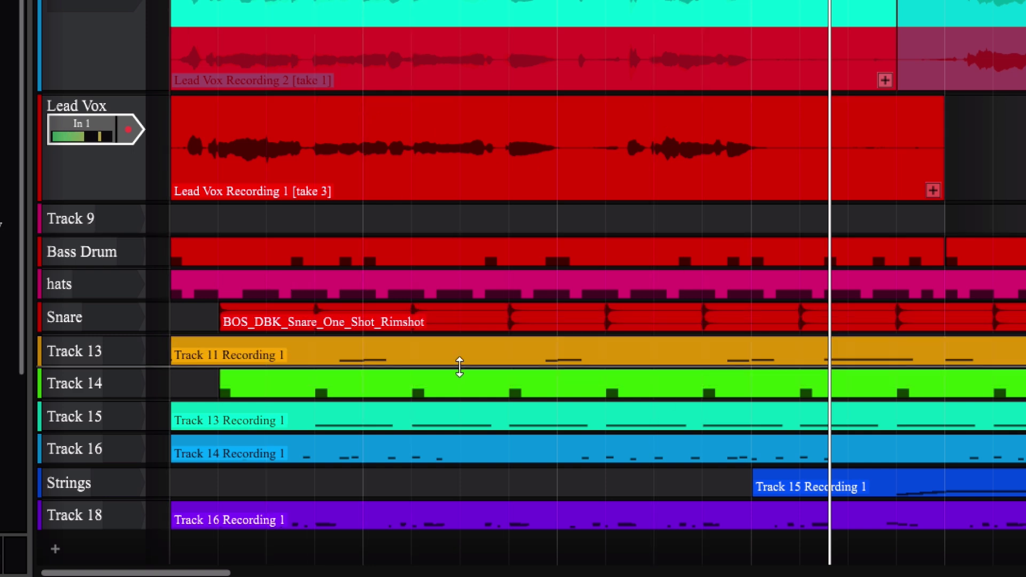
mouse_move(476, 150)
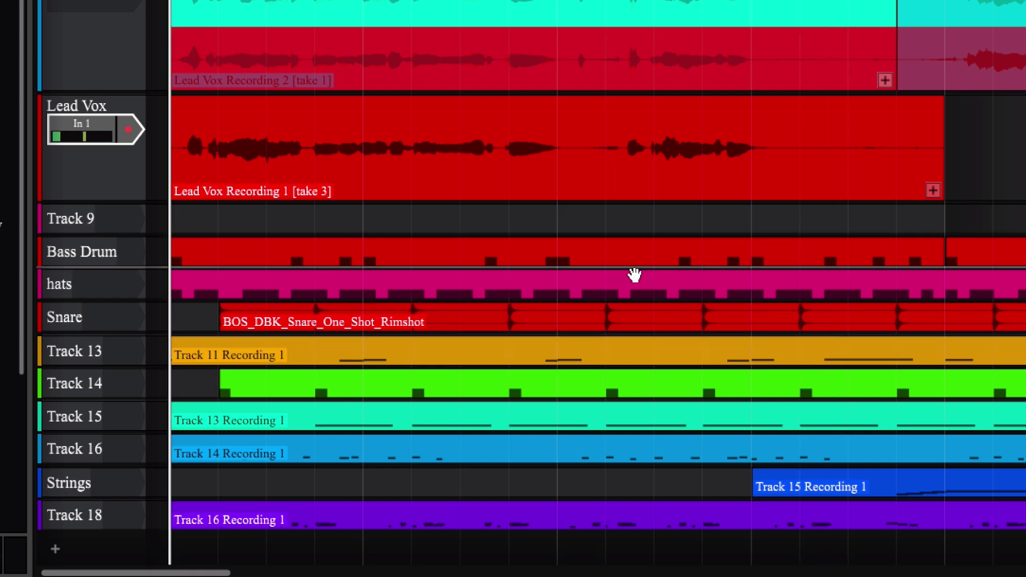
key("Home")
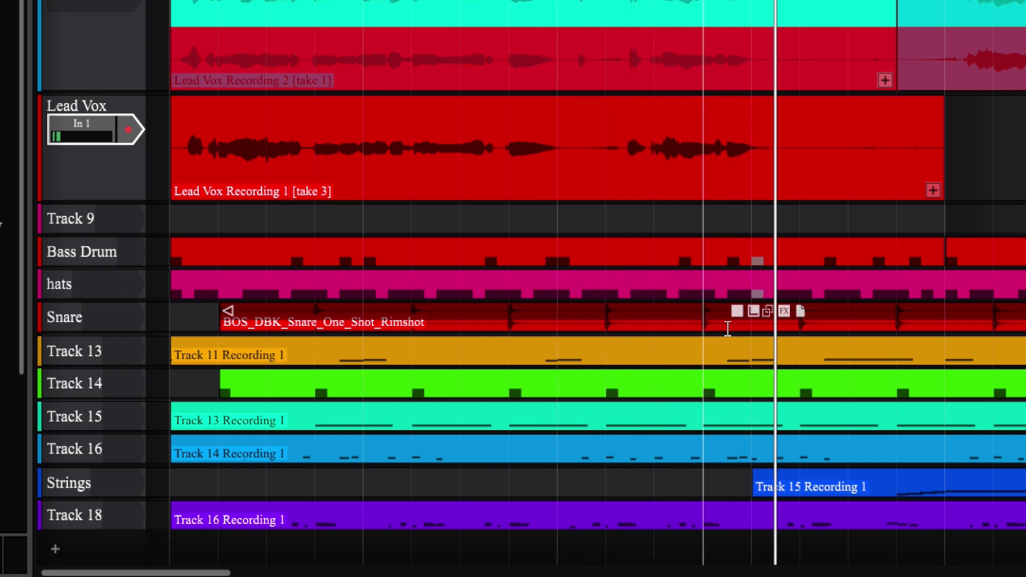
key("space")
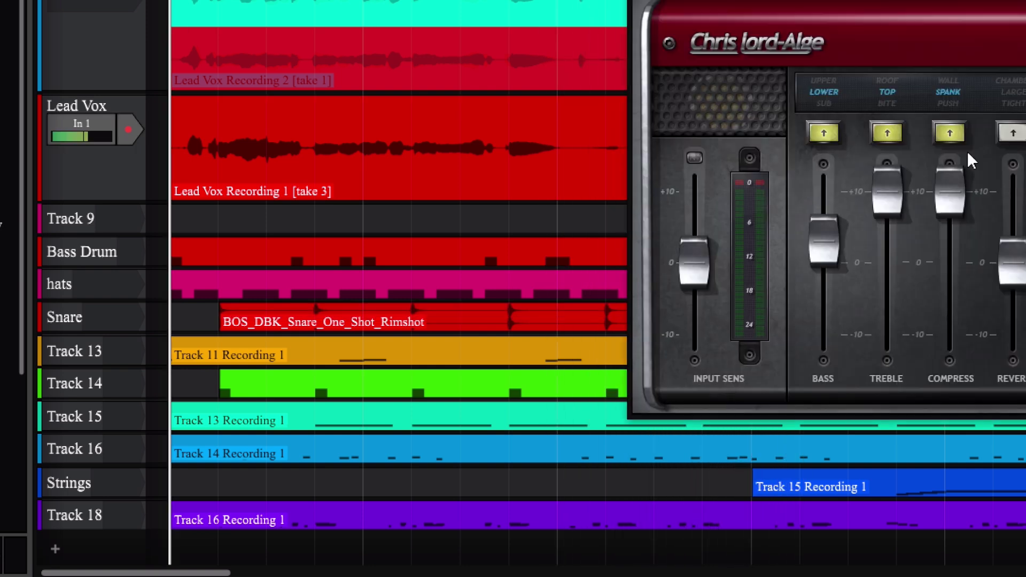
key("space")
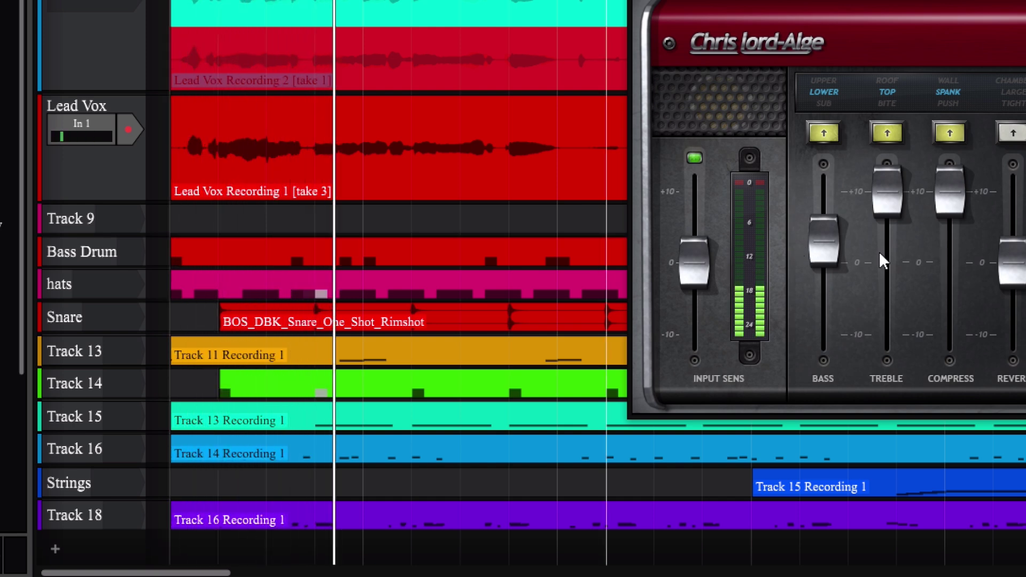
Step: Turn on the CLA Vocals reverb, set it to chamber, and lower its level slightly below -3.2
left_click(1014, 133)
left_click_drag(1018, 268, 1018, 291)
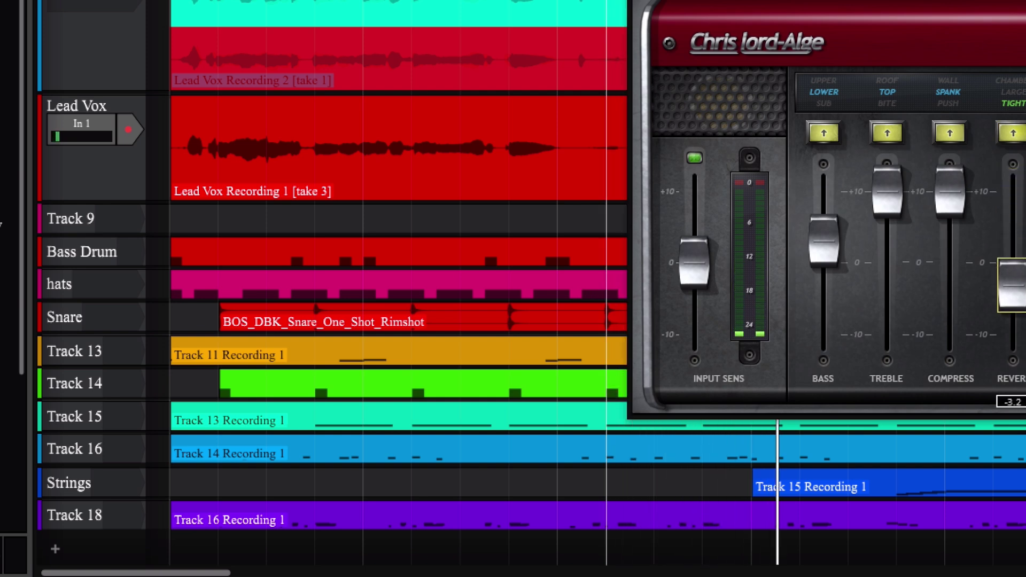
left_click(1016, 132)
left_click(1015, 132)
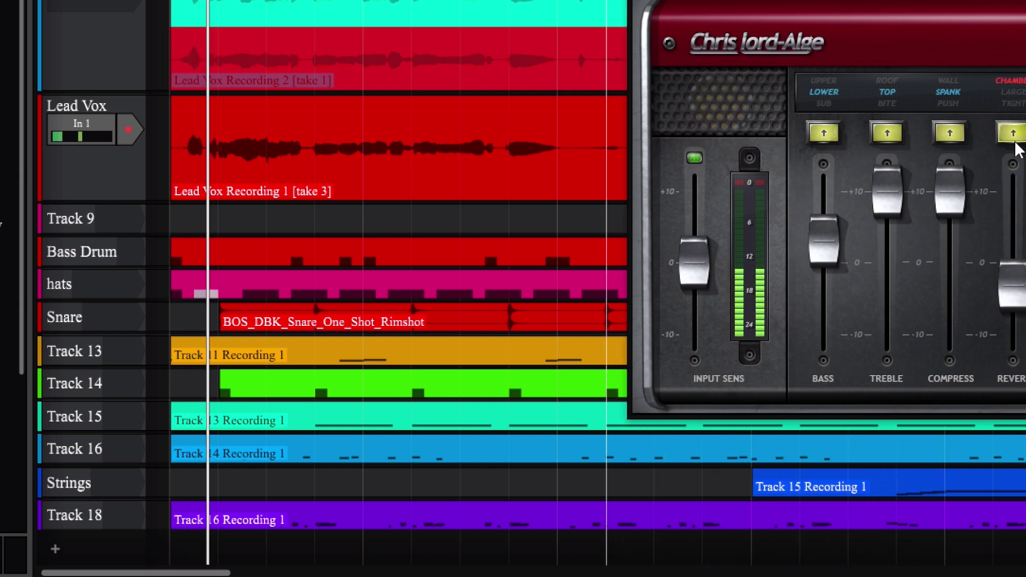
left_click_drag(1021, 292, 1020, 296)
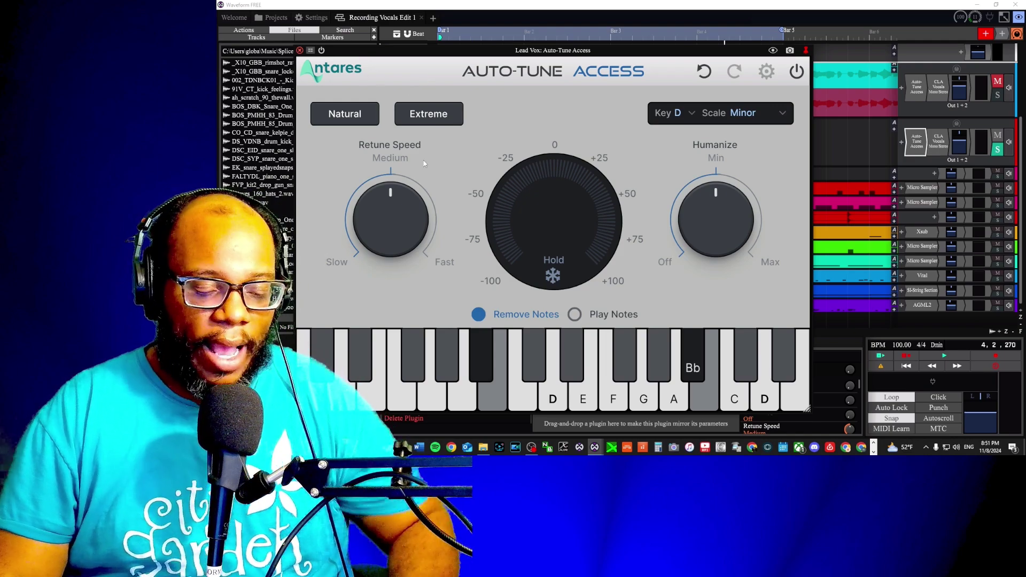
Step: Compare the vocal with Auto-Tune Access bypassed and active, then close its window enabled
left_click(321, 50)
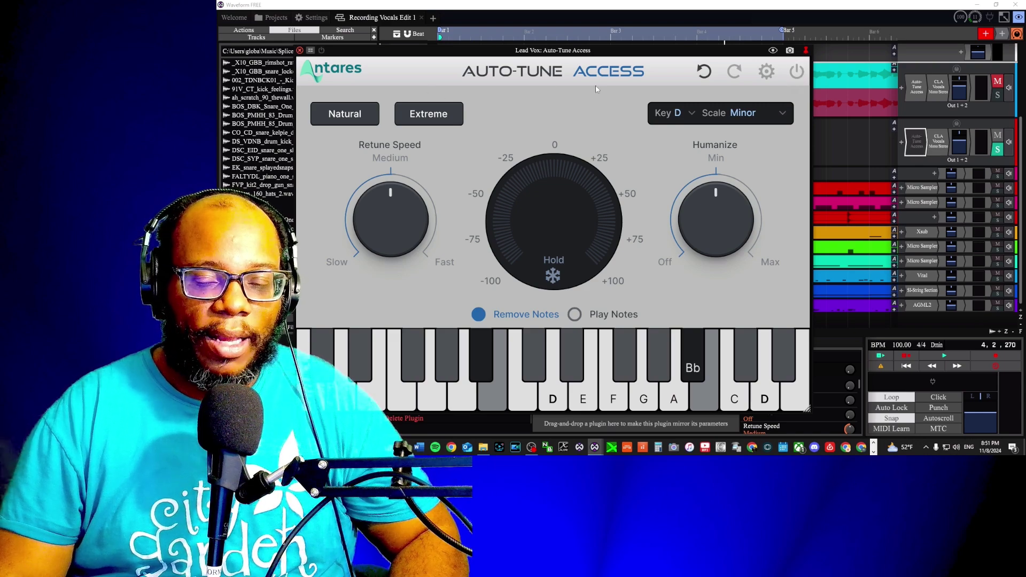
key("space")
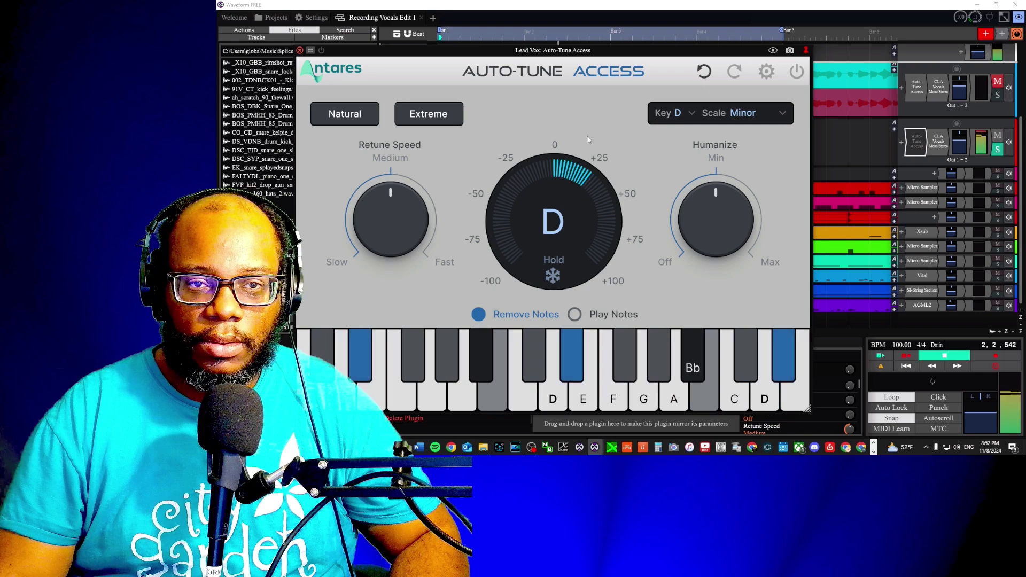
left_click(322, 51)
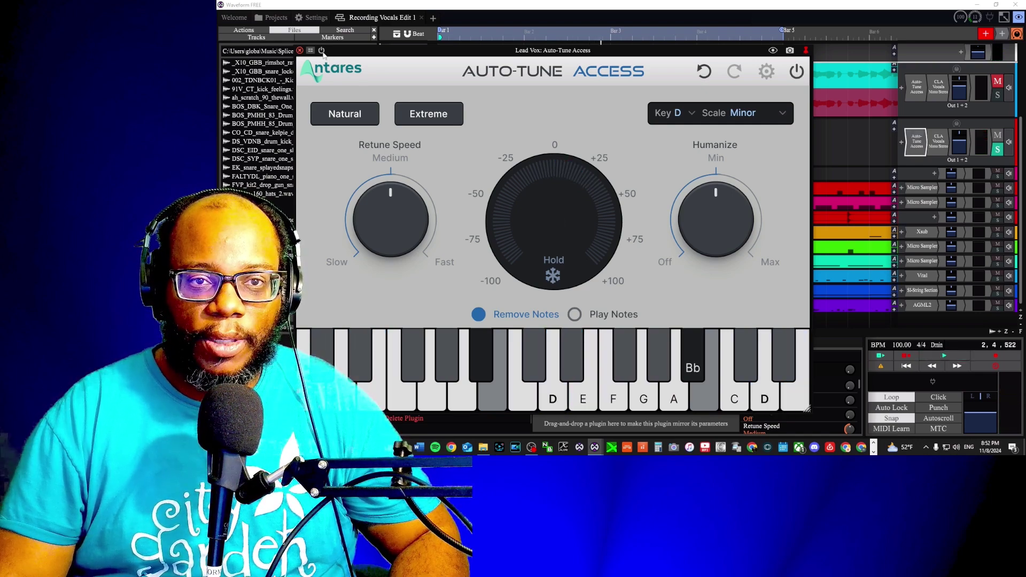
key("space")
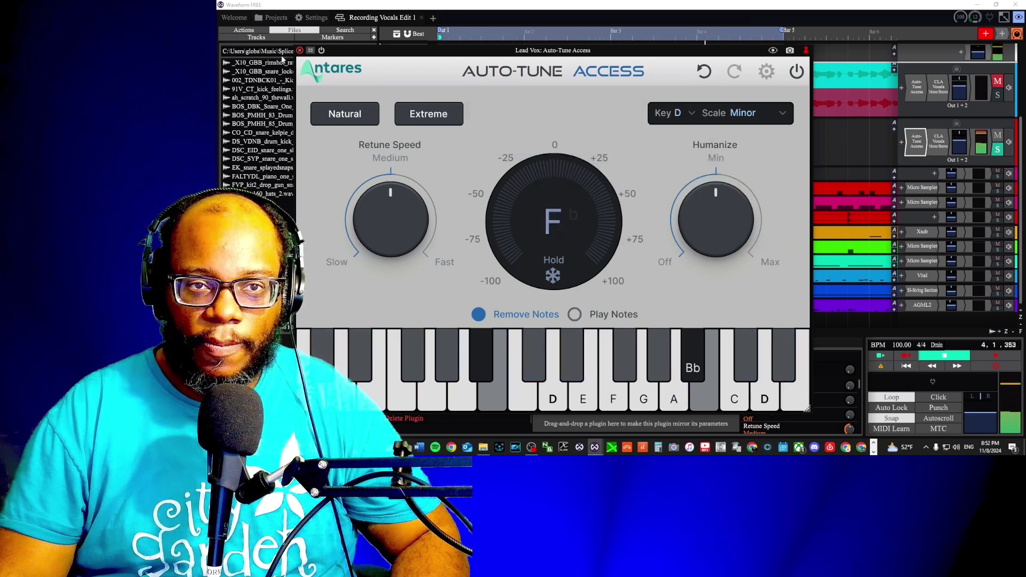
left_click(299, 51)
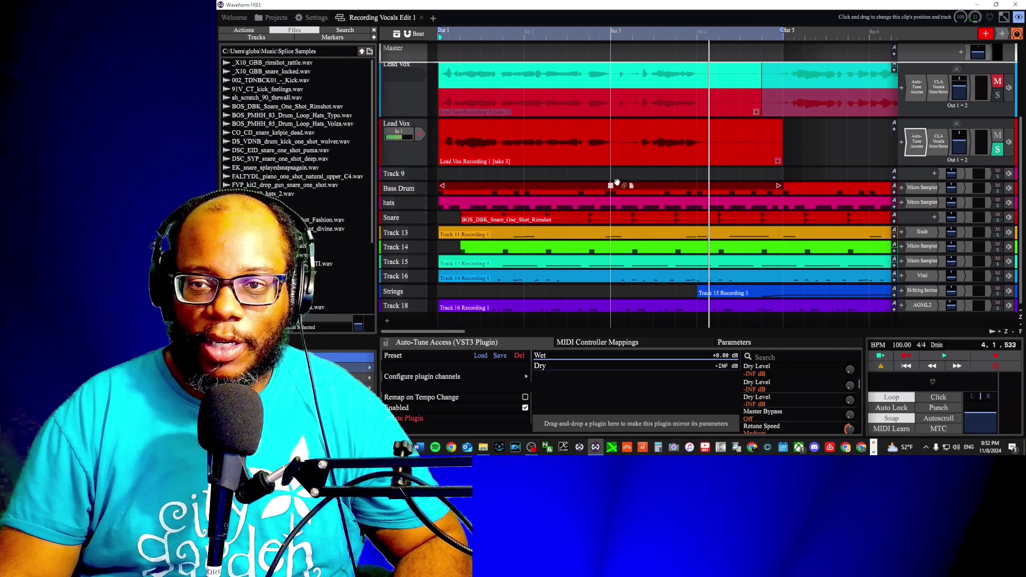
Step: Search 'clari' and insert Clarity Vx Mono on the Lead Vox track after CLA Vocals
key("Home")
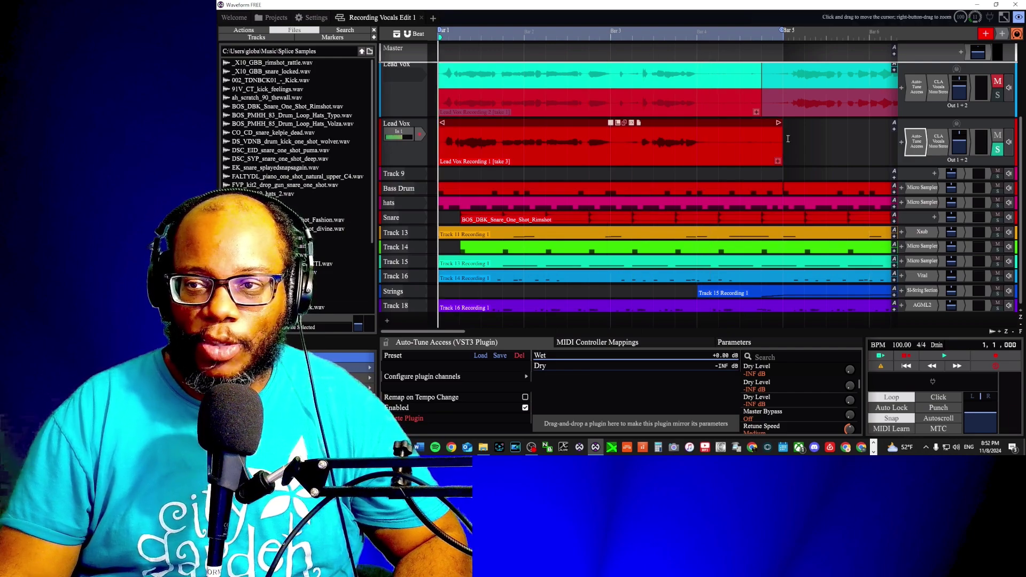
left_click(906, 145)
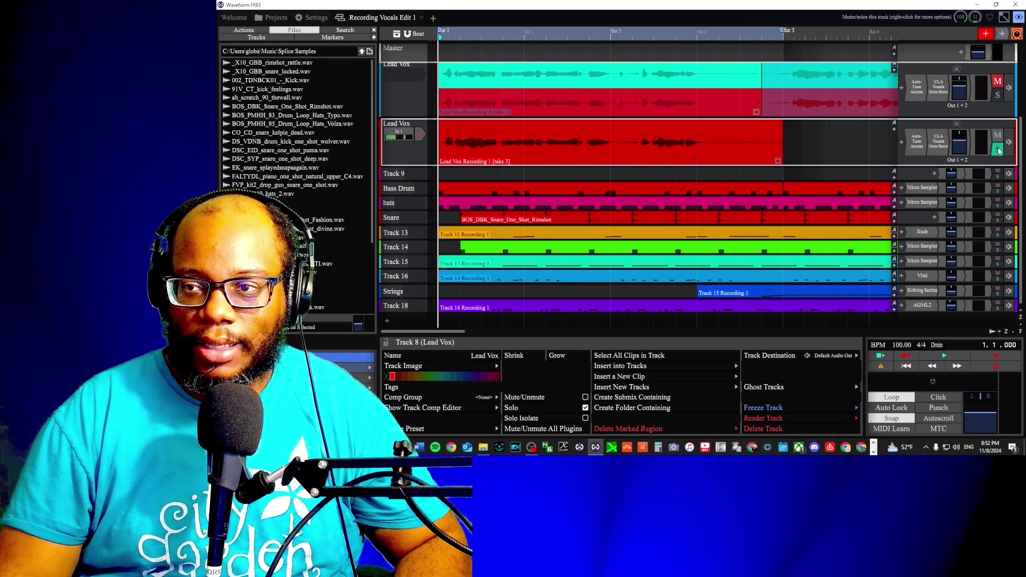
left_click(902, 144)
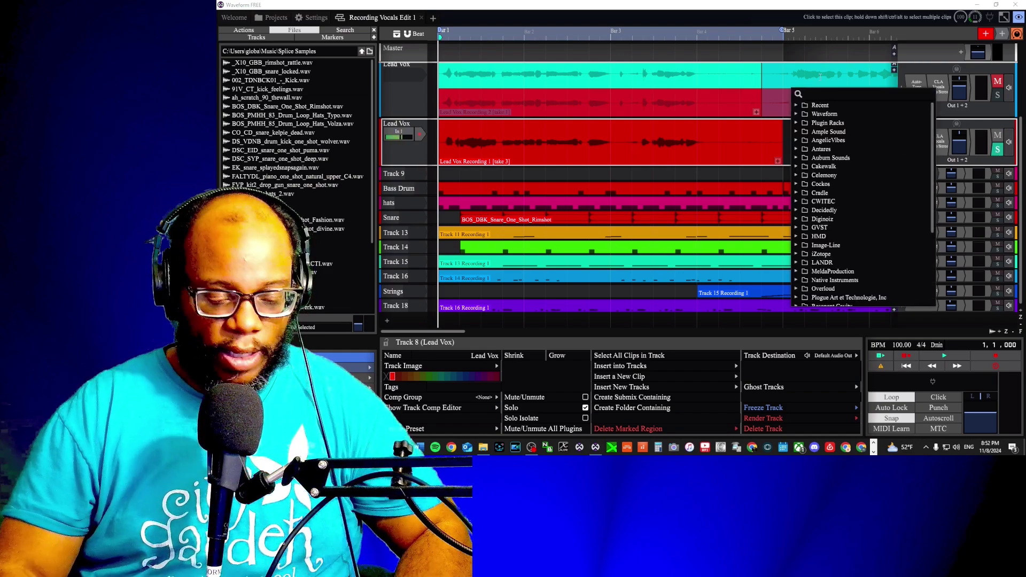
type("clarity")
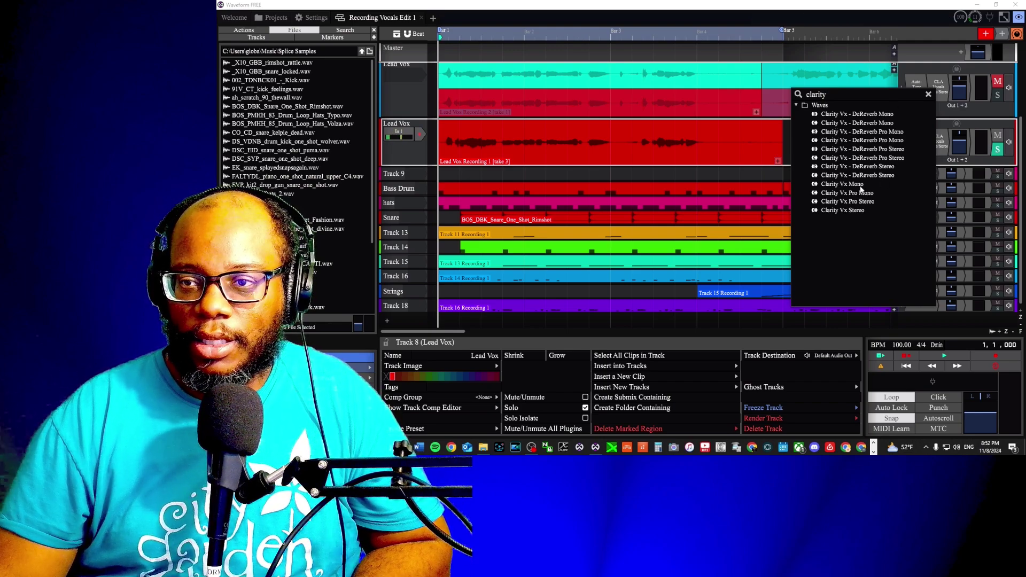
left_click(829, 185)
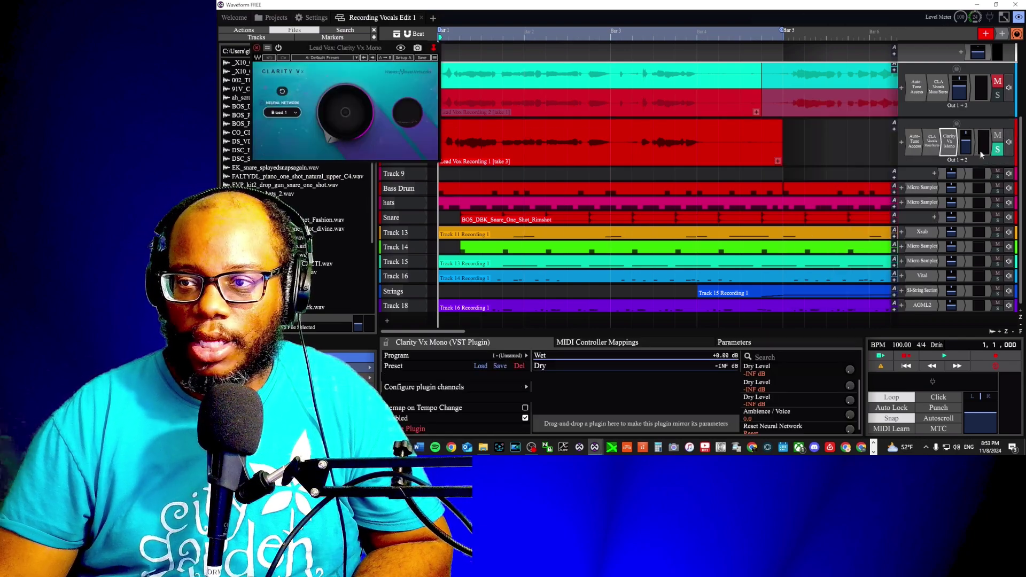
Step: Switch off CLA Vocals on the Lead Vox track
double_click(930, 137)
left_click(669, 55)
left_click(648, 55)
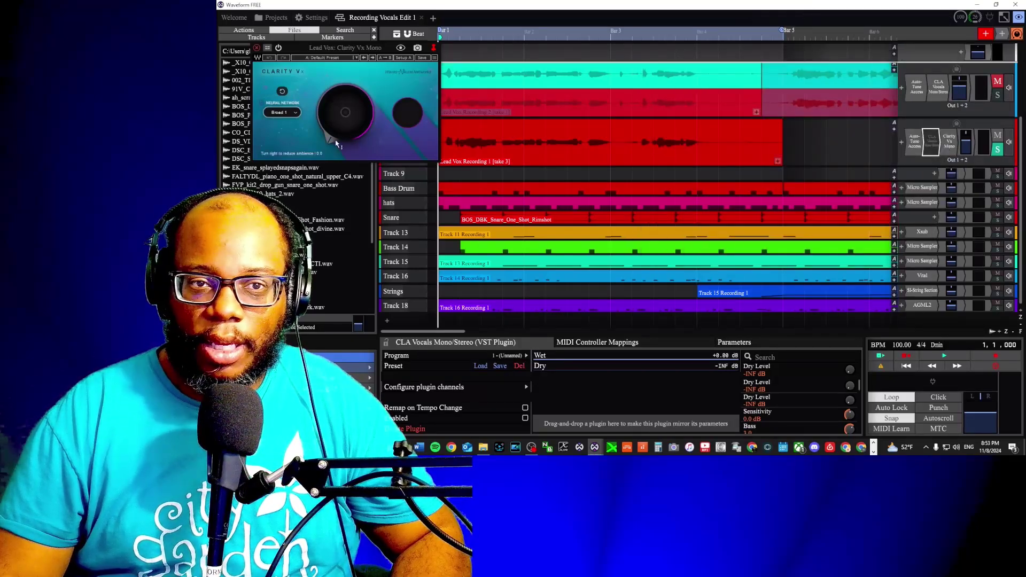
Step: Play the song while raising Clarity Vx ambience reduction to about 70, then save
key("space")
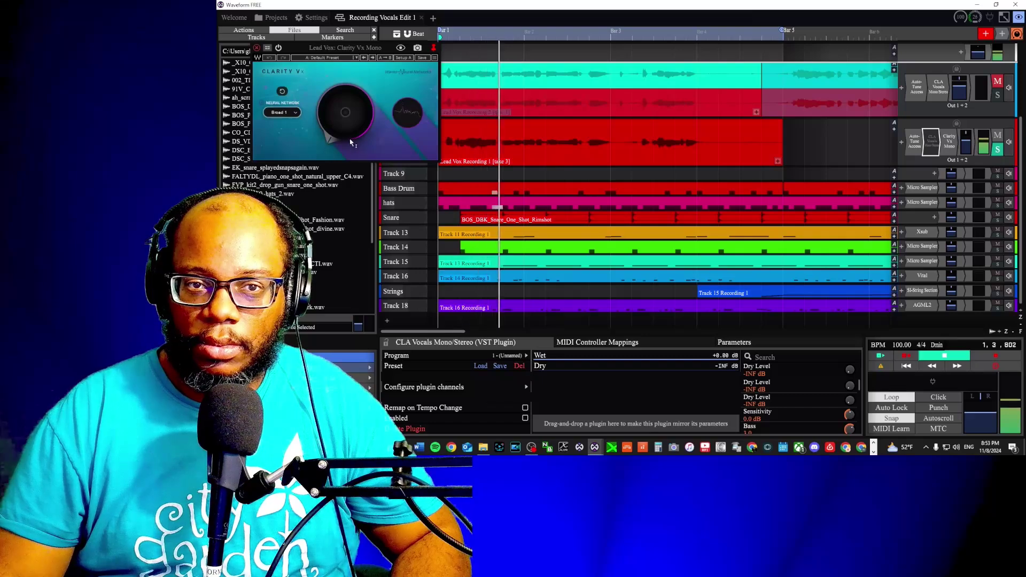
left_click_drag(351, 139, 351, 120)
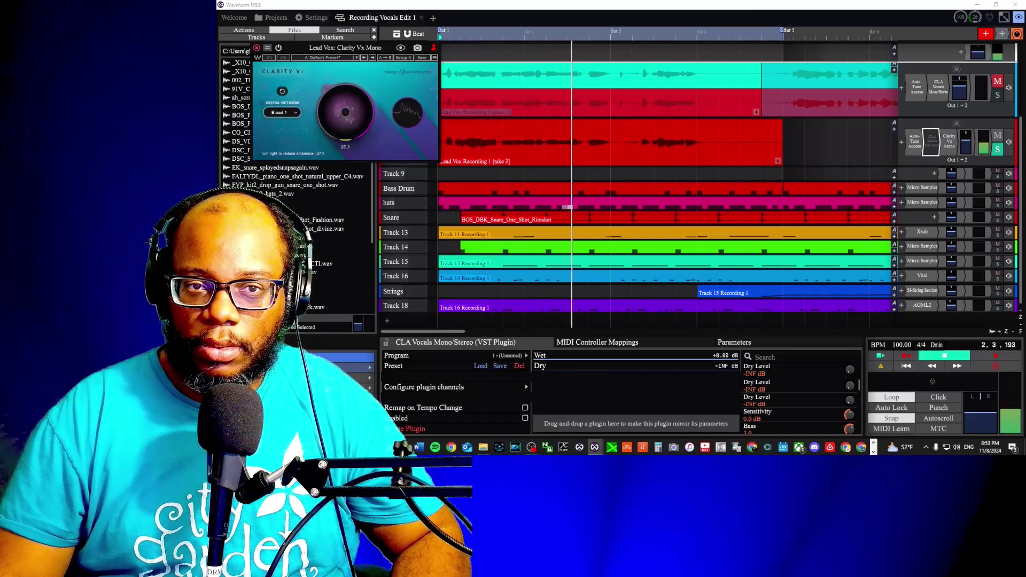
left_click_drag(352, 137, 351, 117)
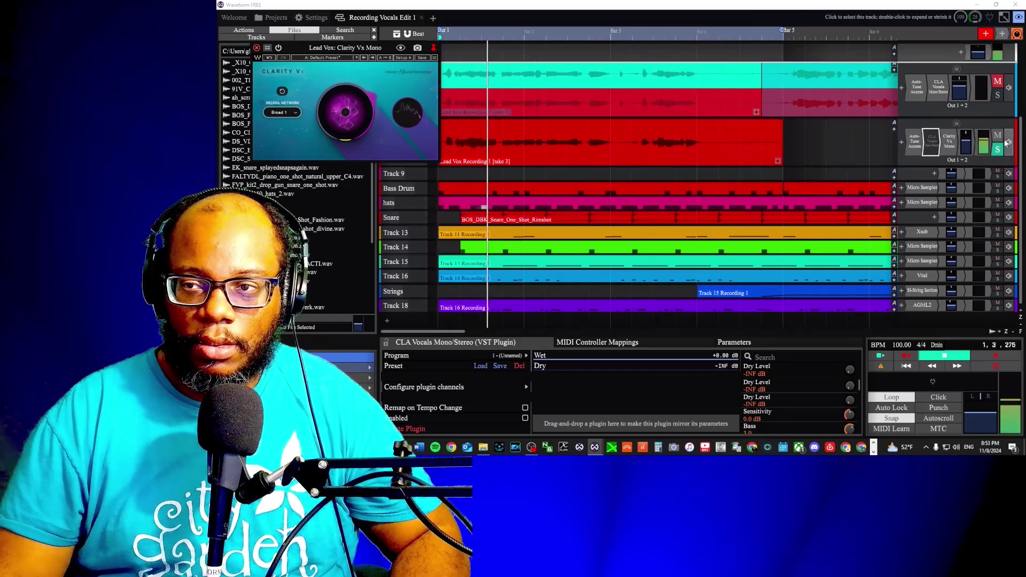
key("space")
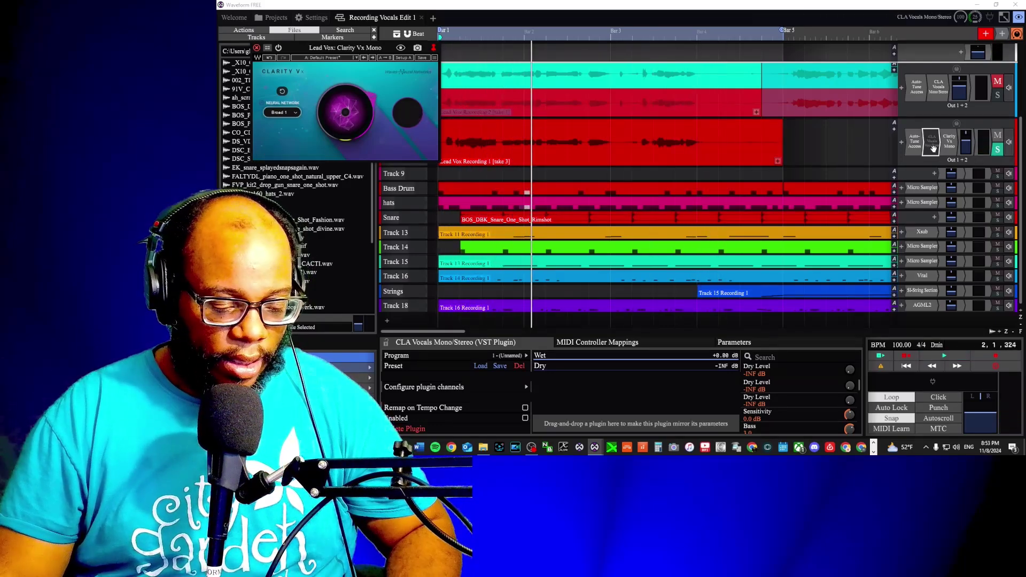
key("ctrl+s")
Step: Lower the ambience reduction to roughly 43.5 and replay the song from the start
mouse_move(363, 117)
left_mouse_down()
mouse_move(363, 136)
mouse_move(353, 135)
left_mouse_up()
key("space")
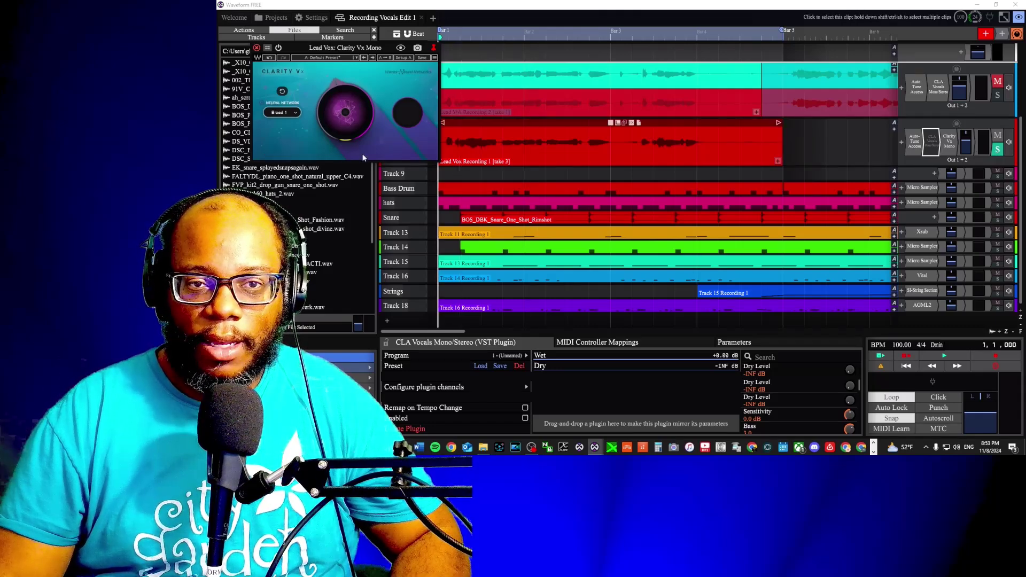
mouse_move(334, 108)
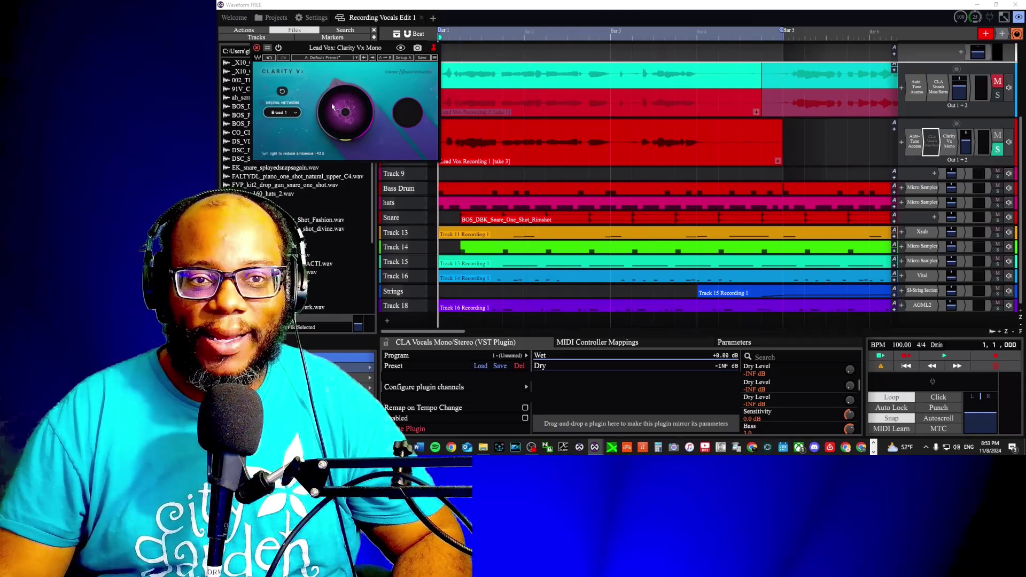
key("space")
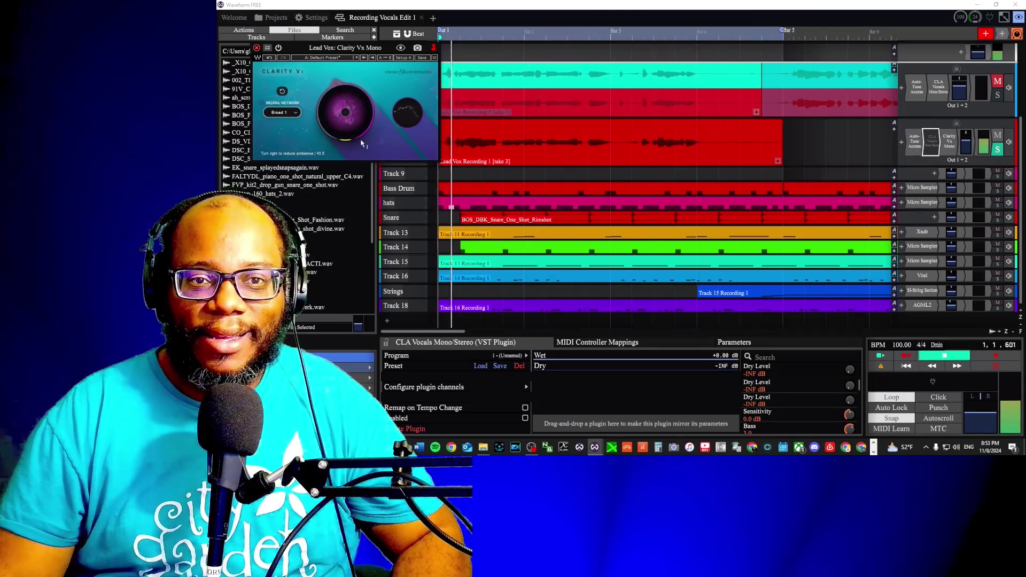
Step: Check the Auto-Tune Access and CLA Vocals settings, then re-enable CLA Vocals
double_click(915, 140)
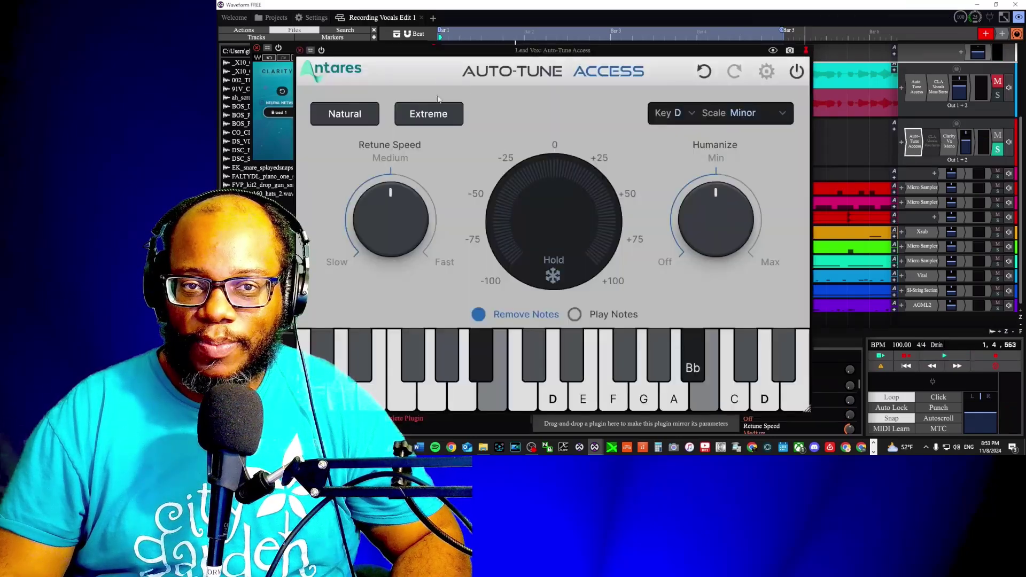
left_click(299, 50)
double_click(938, 140)
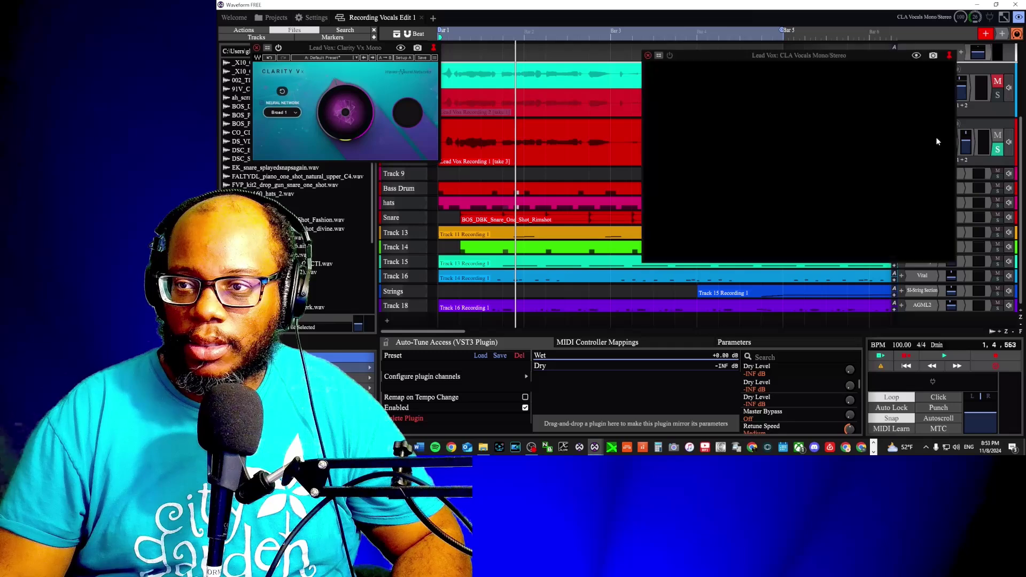
left_click(648, 56)
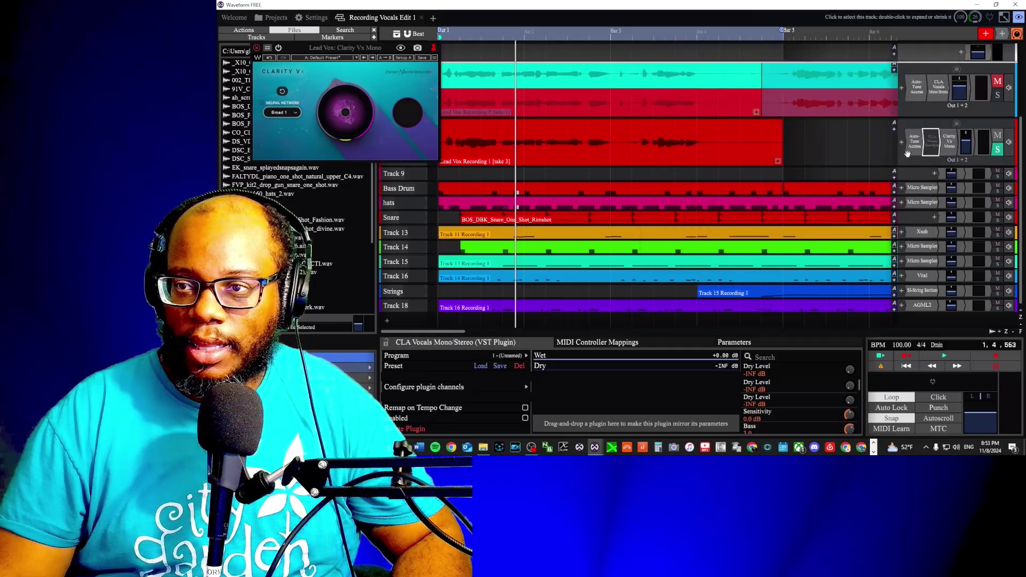
right_click(931, 140)
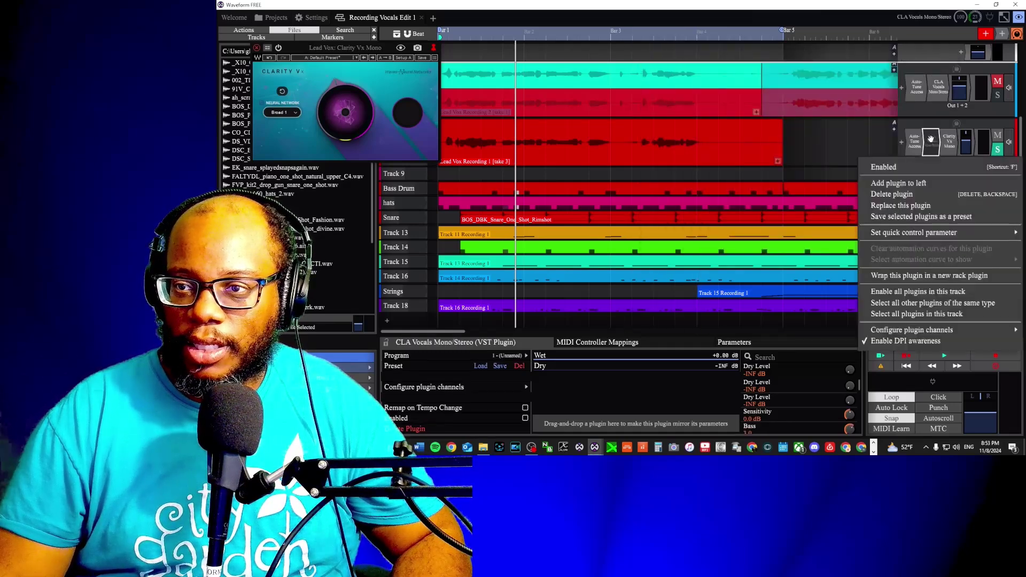
left_click(913, 167)
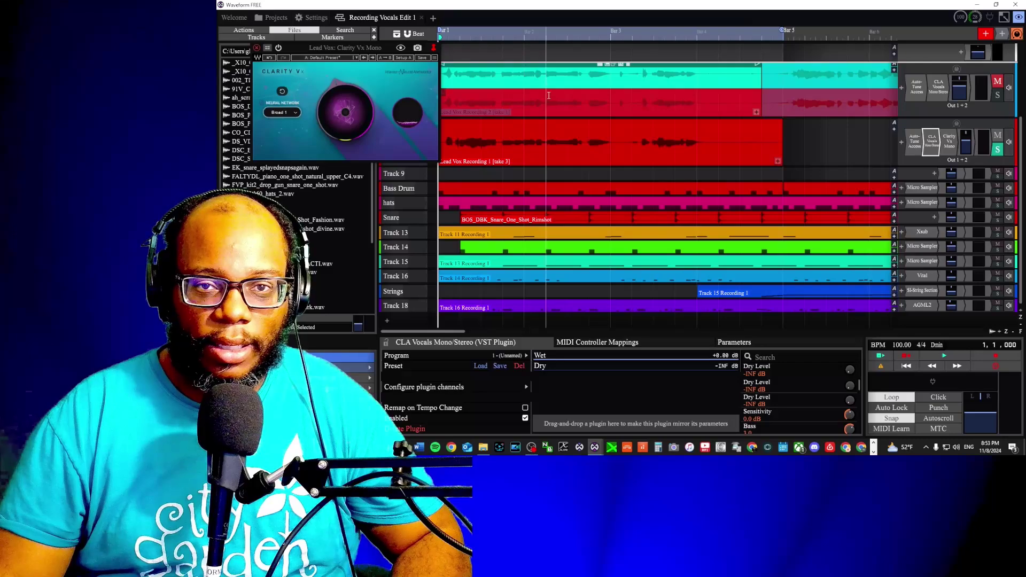
Step: Play back the full vocal chain, save the project and close the Clarity Vx window
key("space")
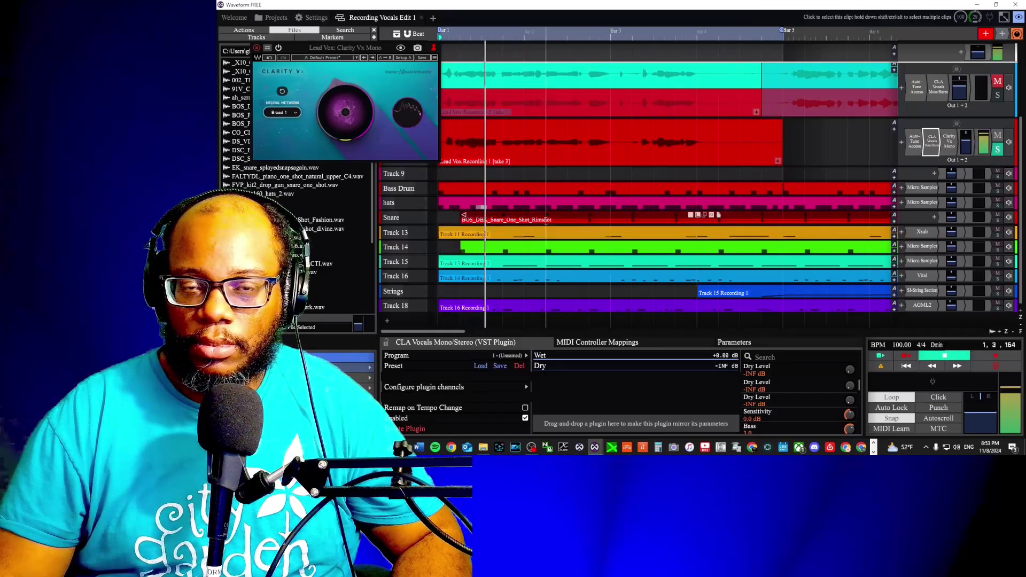
key("space")
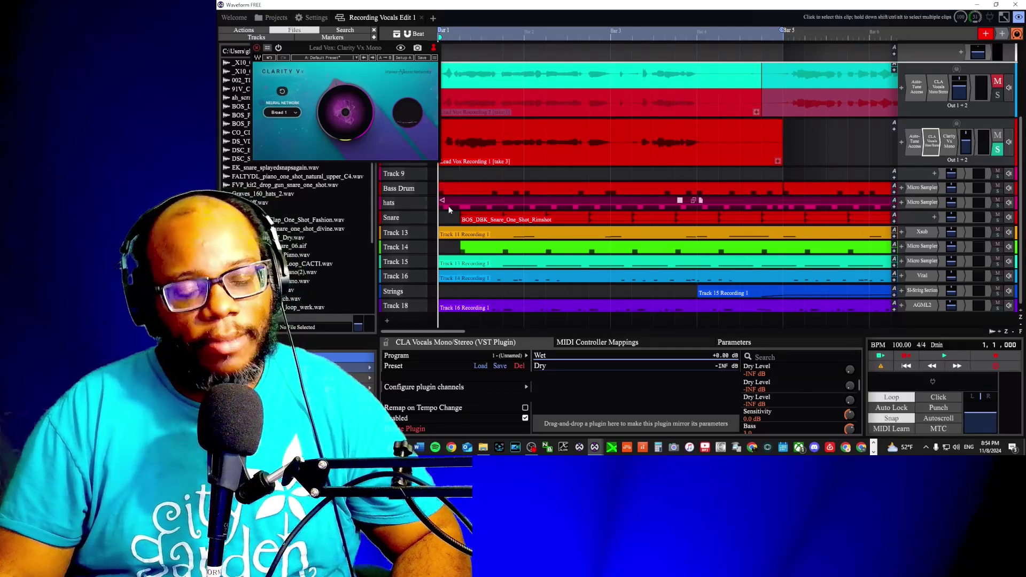
key("space")
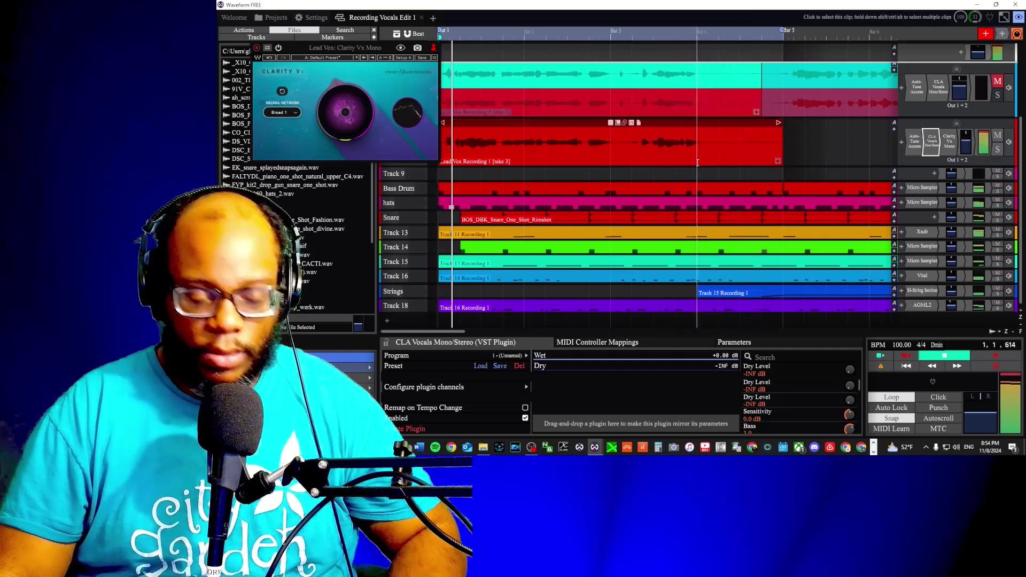
key("space")
key("ctrl+s")
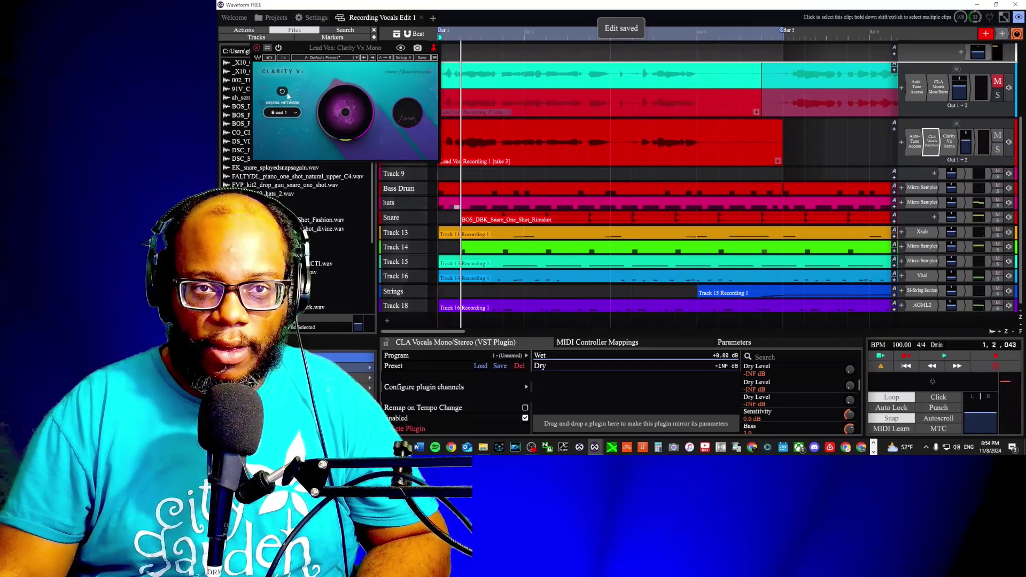
left_click(255, 48)
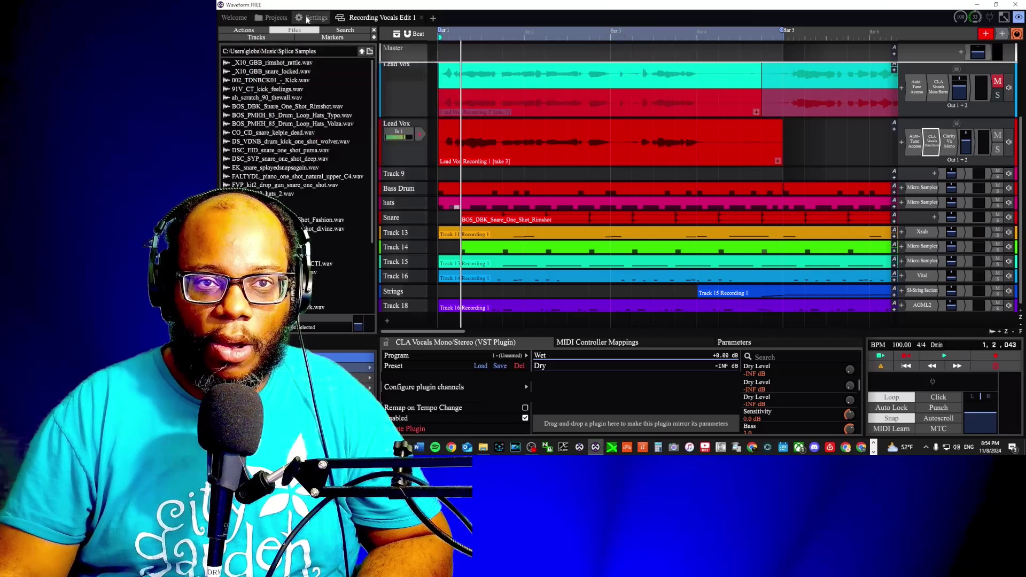
left_click(313, 17)
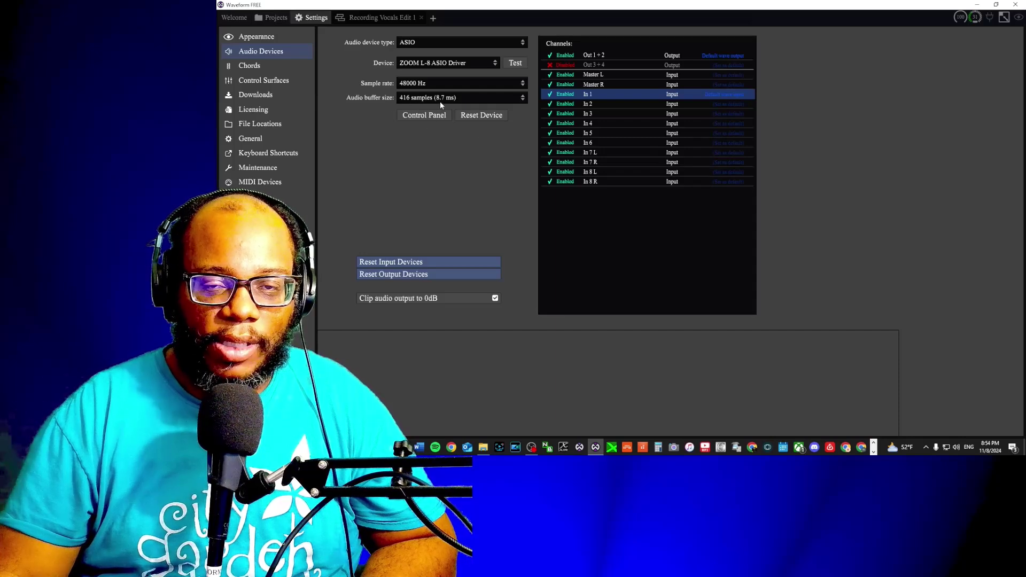
left_click(465, 101)
left_click(457, 131)
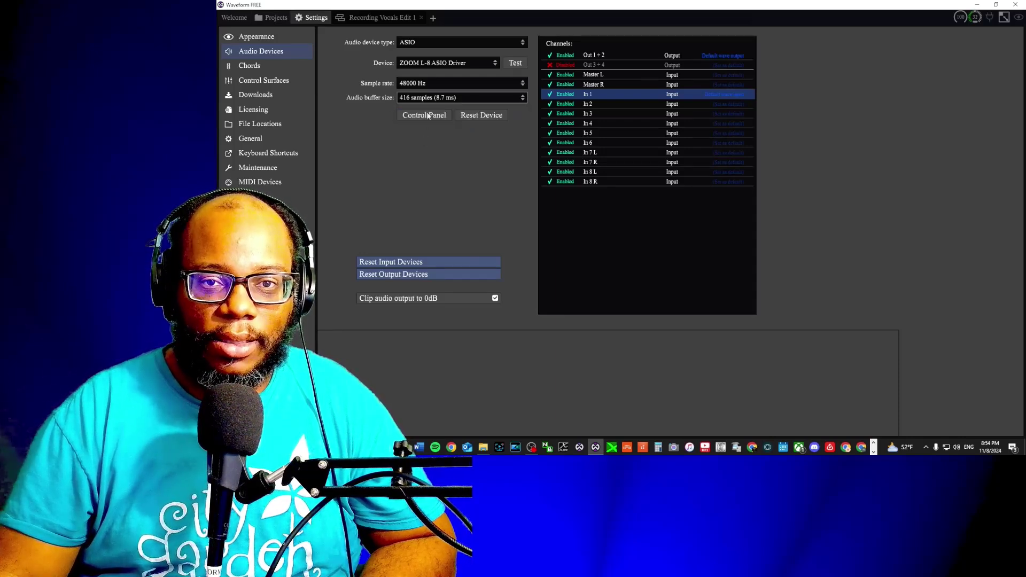
left_click(423, 98)
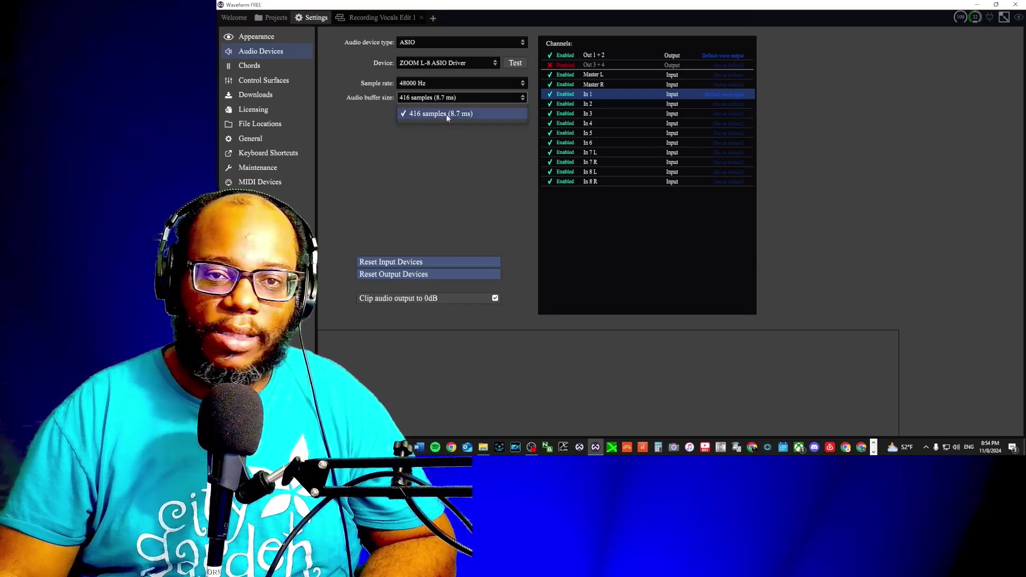
left_click(425, 117)
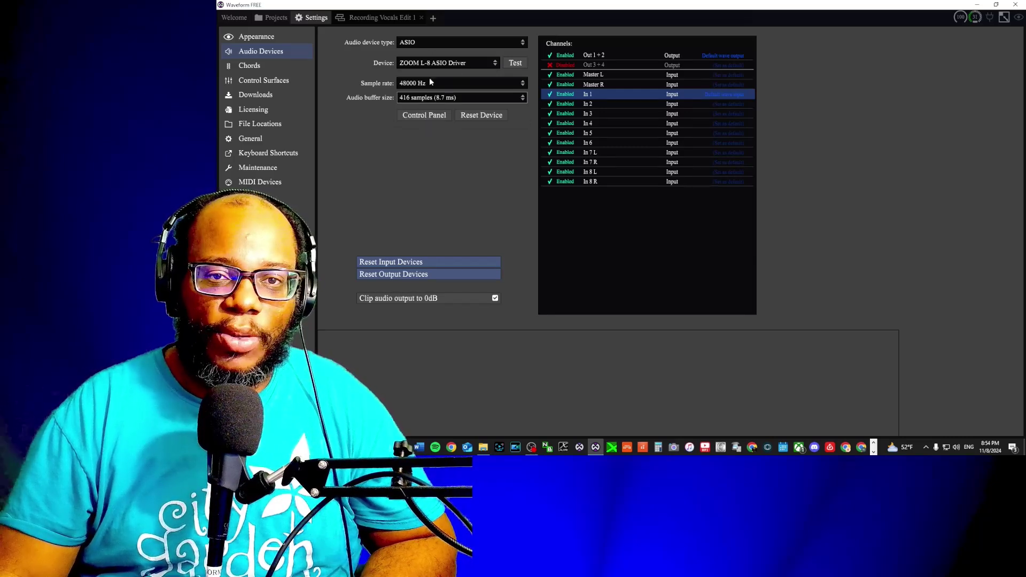
left_click(424, 115)
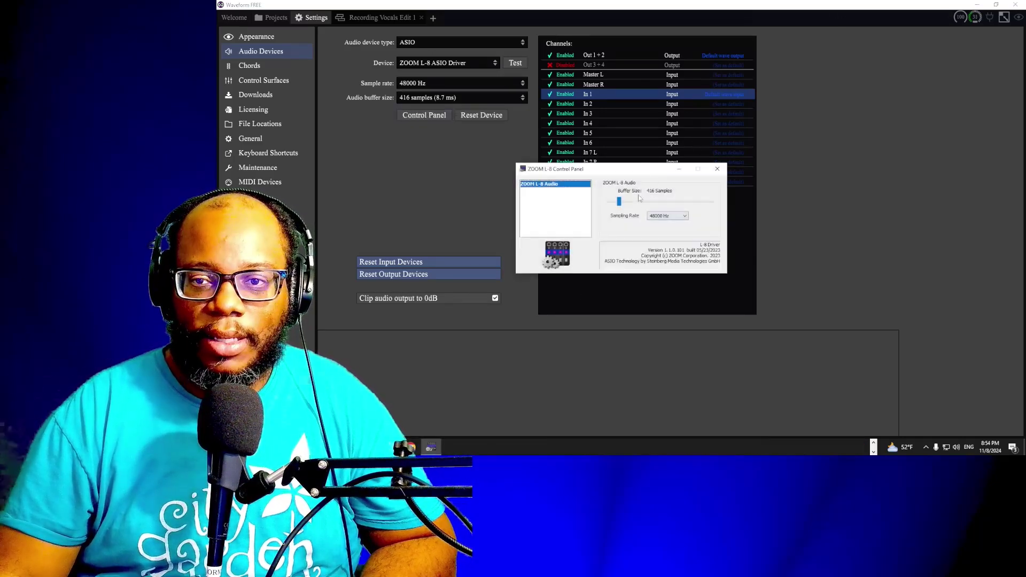
left_click(717, 169)
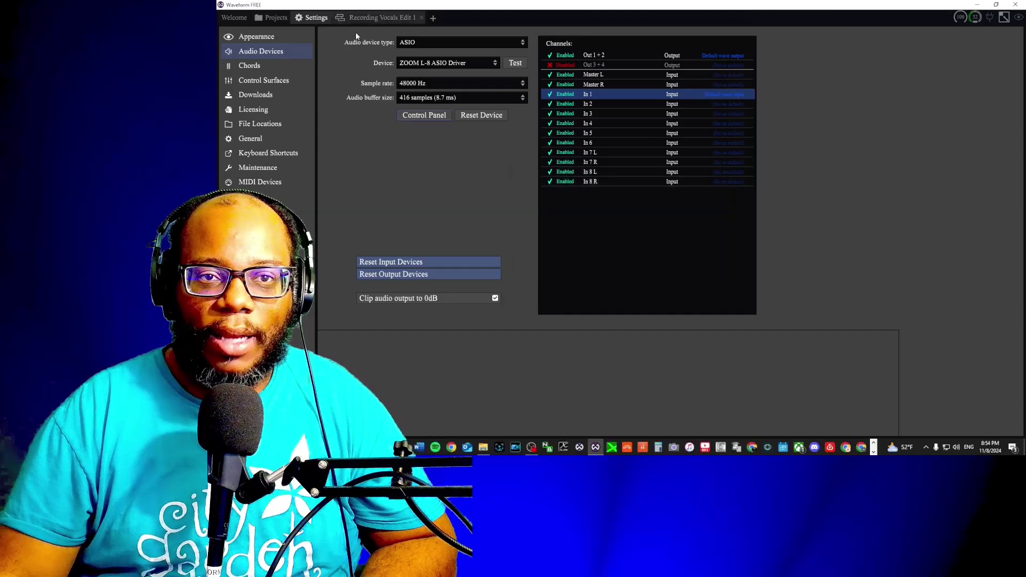
left_click(376, 18)
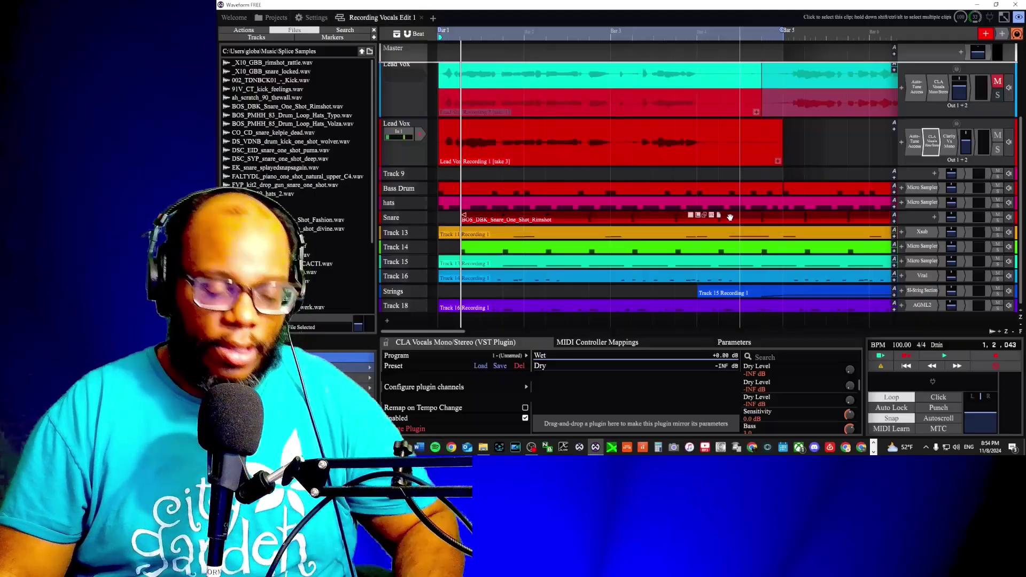
key("Home")
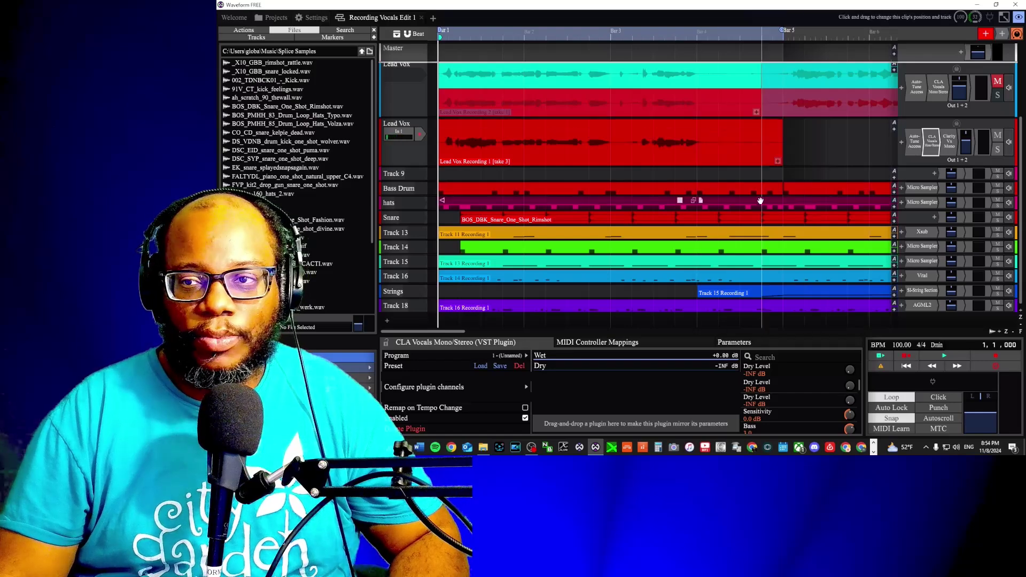
key("space")
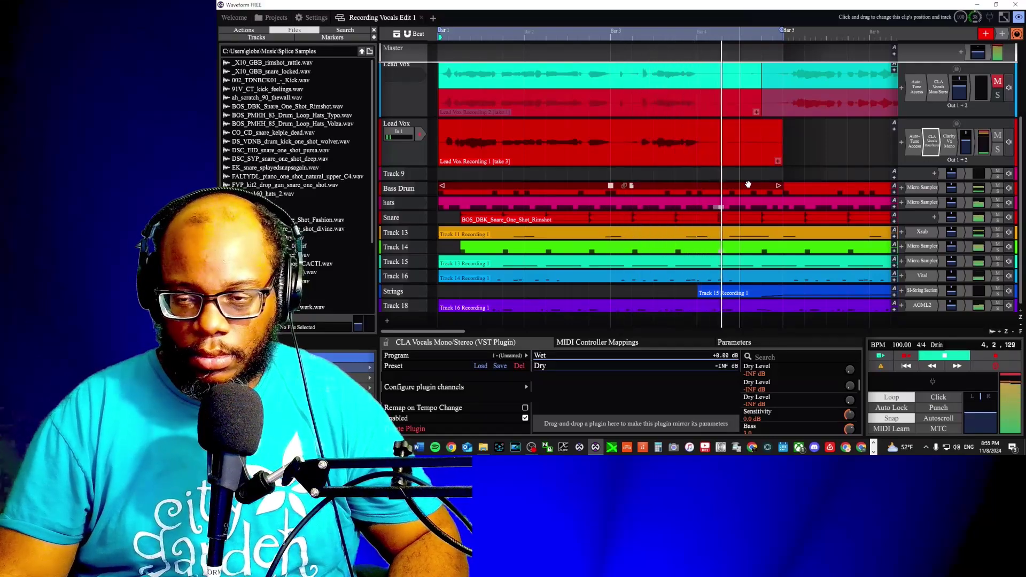
key("space")
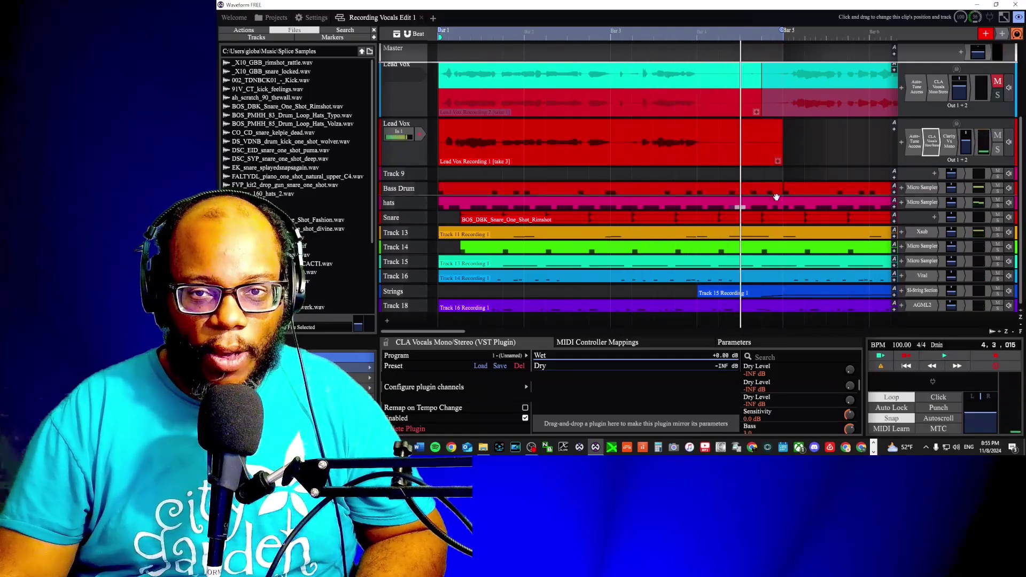